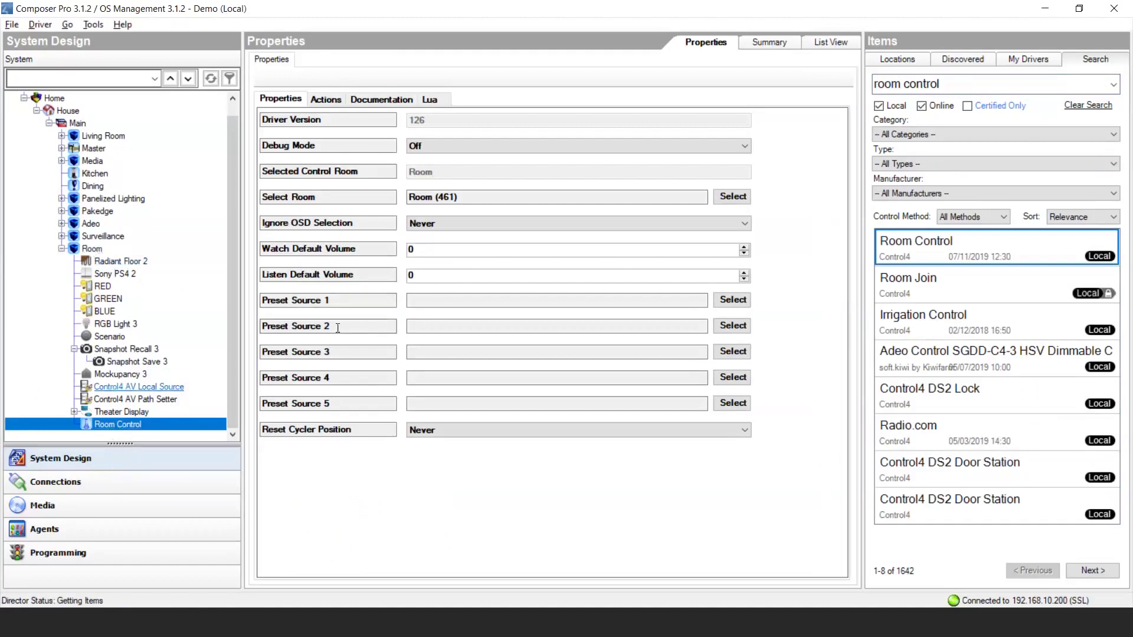
Set the Room Control driver's selected room to Living Room only, deselecting Room
left_click_drag(432, 197, 466, 193)
left_click(564, 207)
left_click(736, 197)
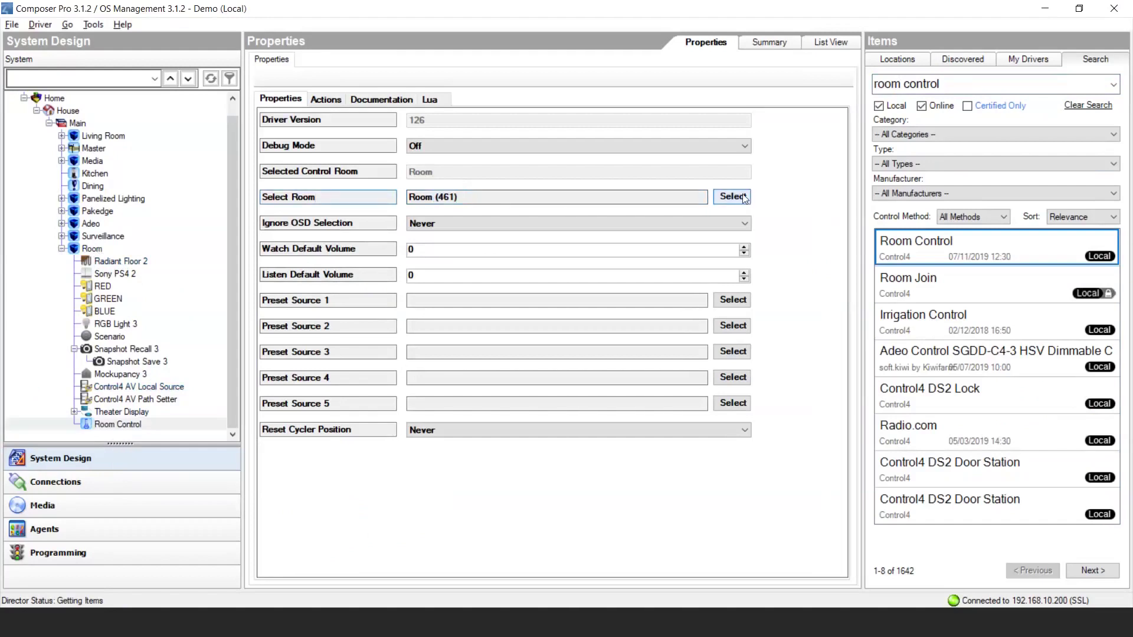
left_click(535, 272)
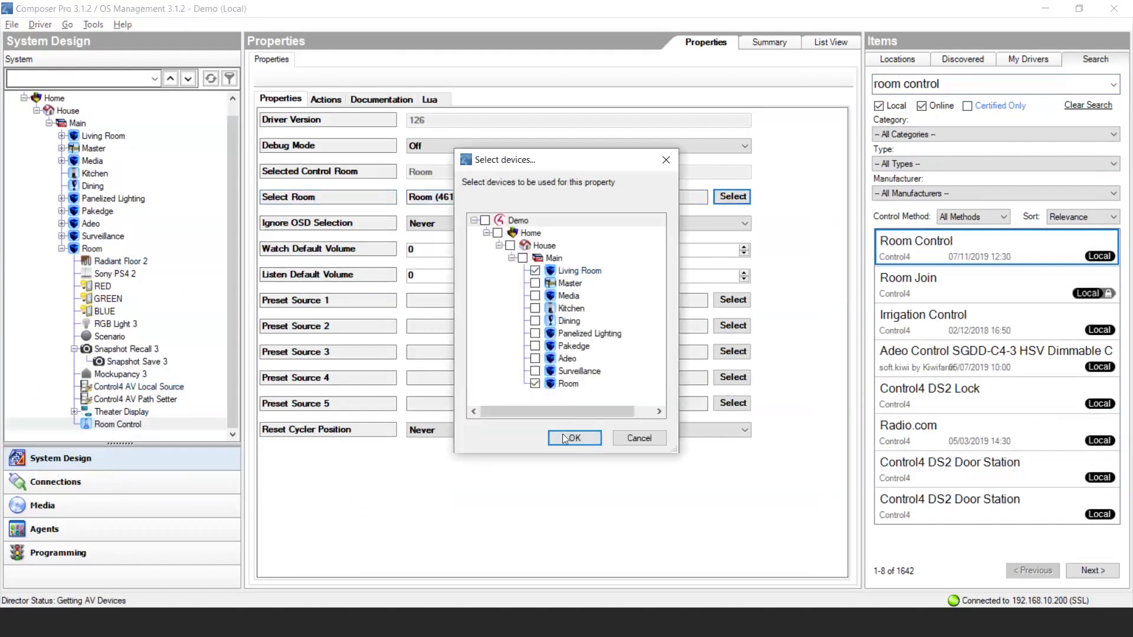
left_click(535, 384)
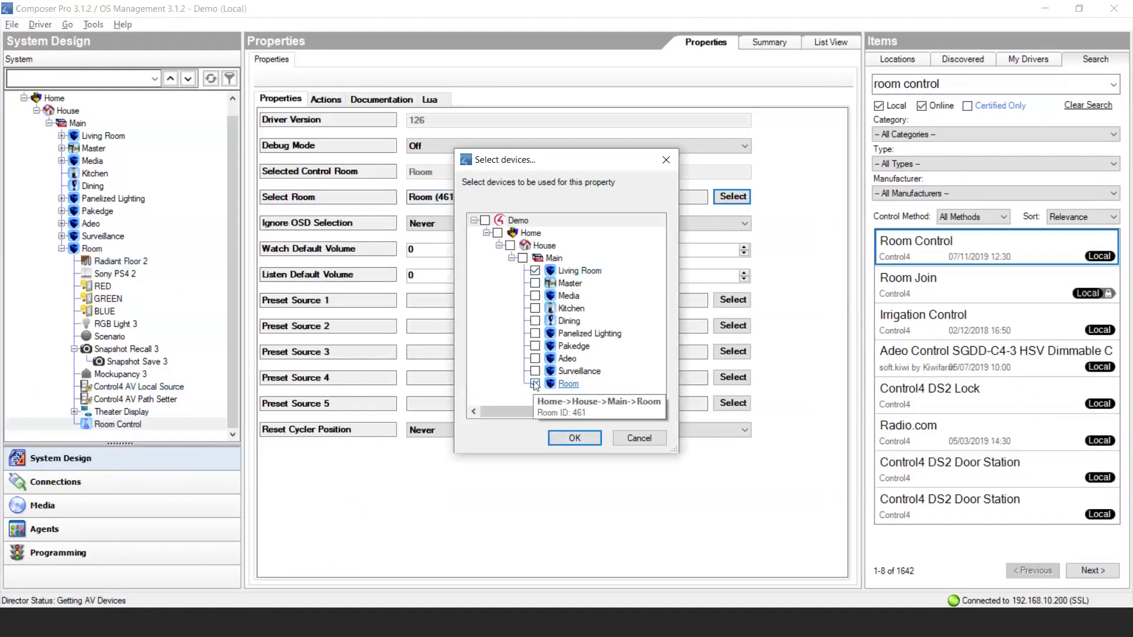
left_click(559, 437)
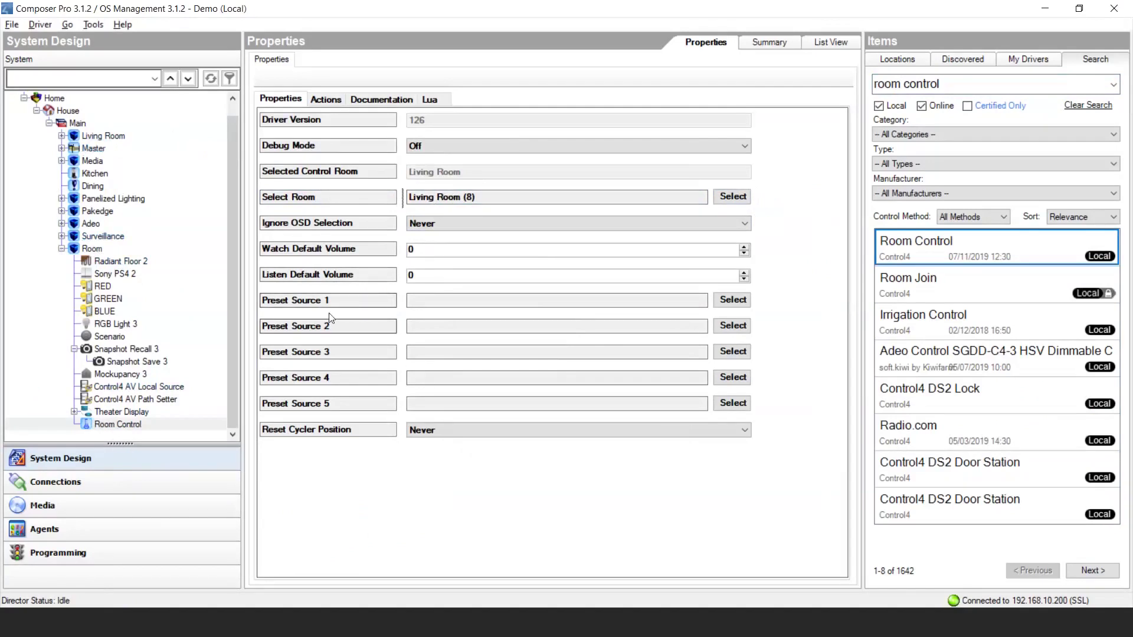
Review the button-link control outputs of the Room Control driver in the Connections view
left_click(89, 490)
left_click_drag(235, 213, 242, 373)
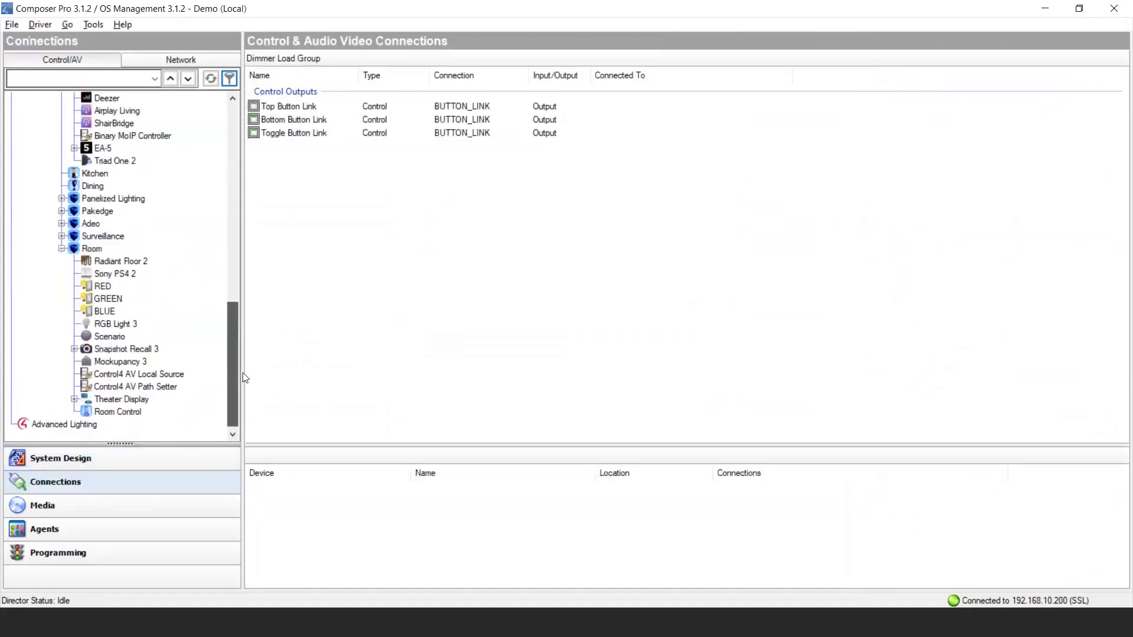
left_click(139, 413)
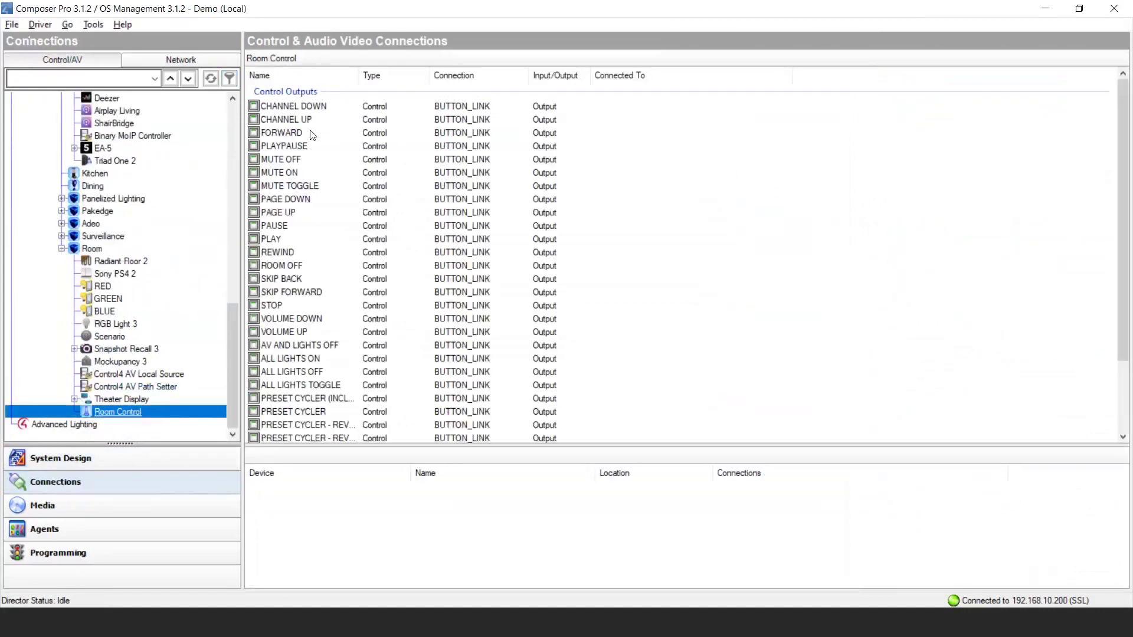
scroll(315, 185, "down", 1)
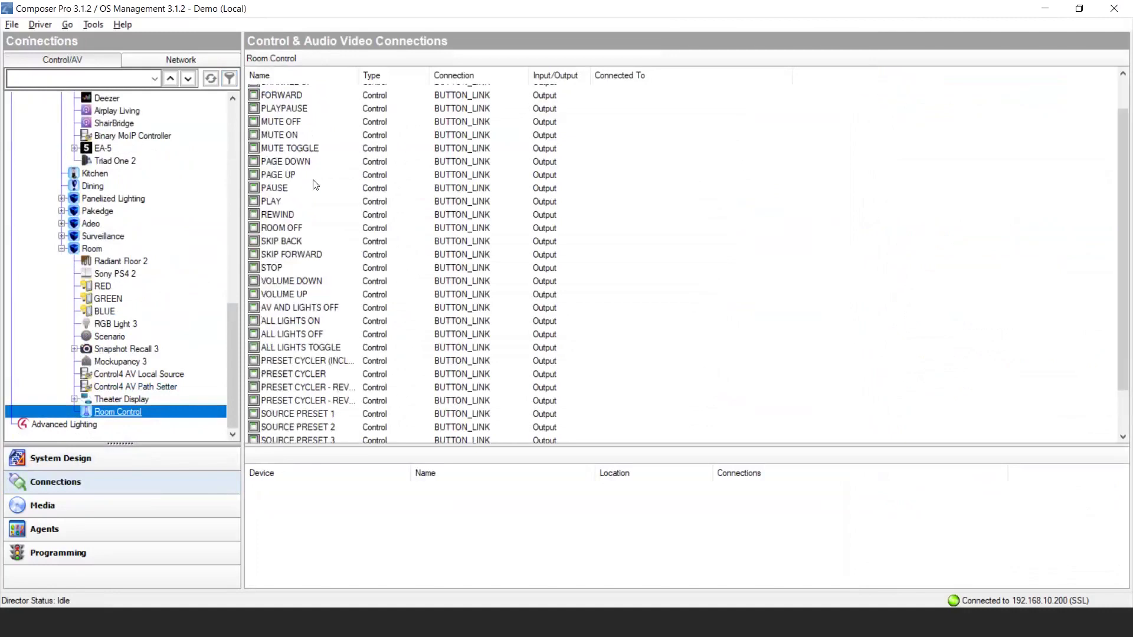
scroll(316, 185, "up", 1)
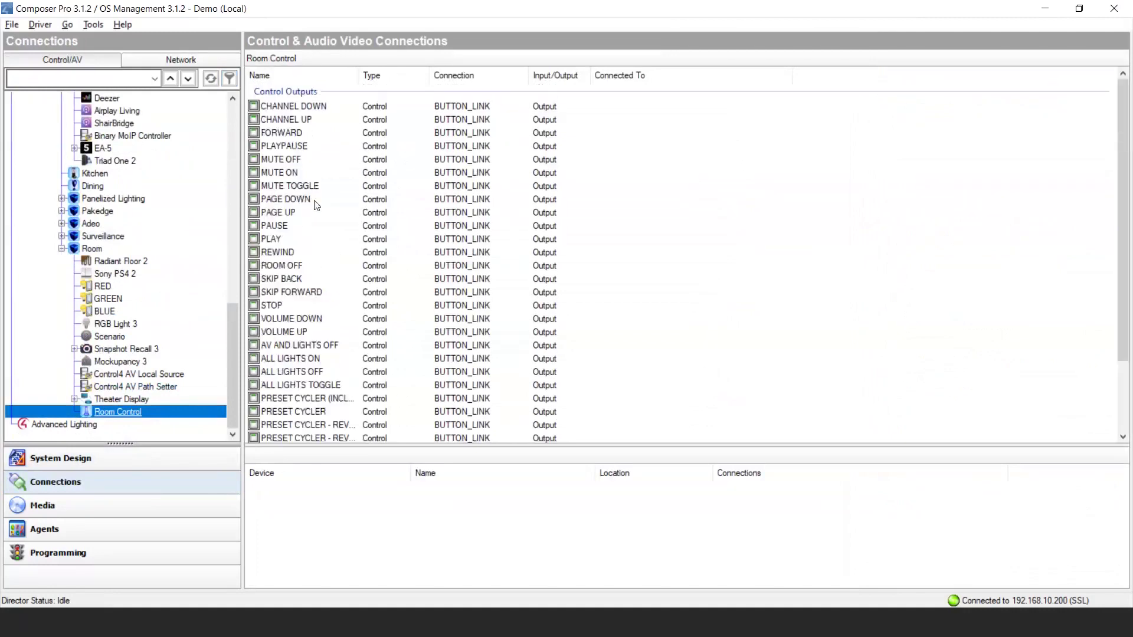
View the available audio and video sources of Room in System Design
left_click(157, 458)
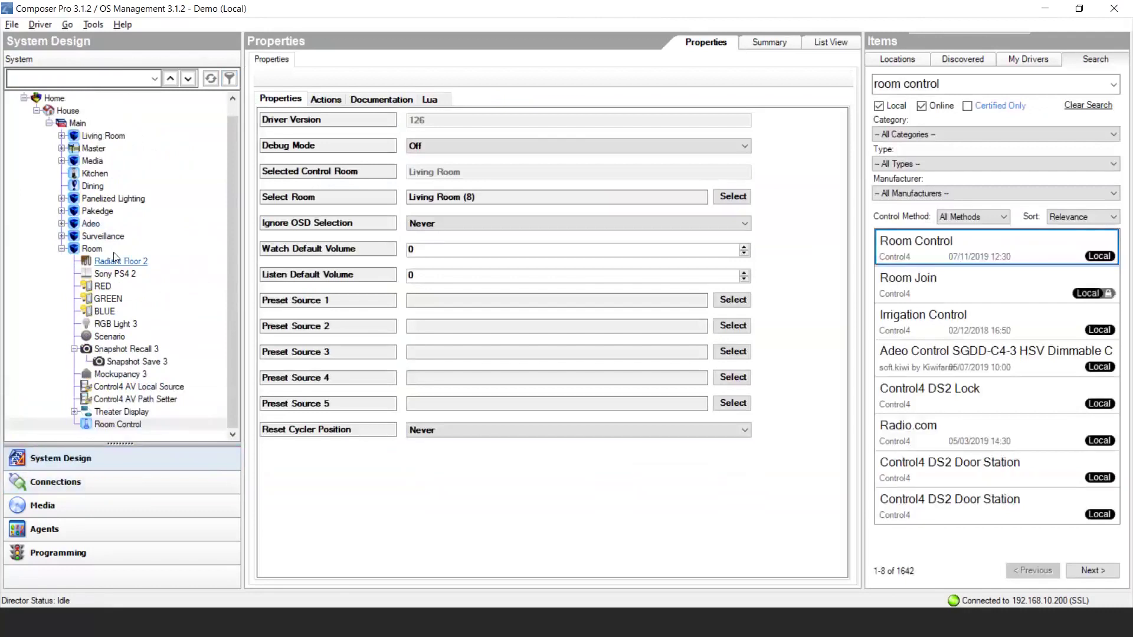
left_click(92, 249)
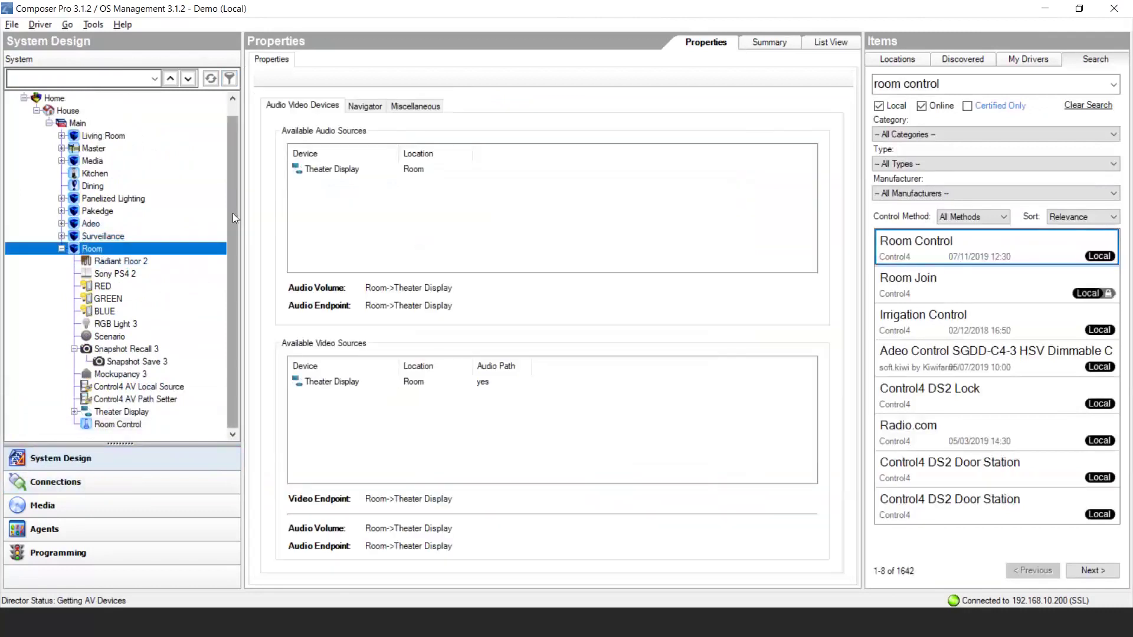
mouse_move(174, 397)
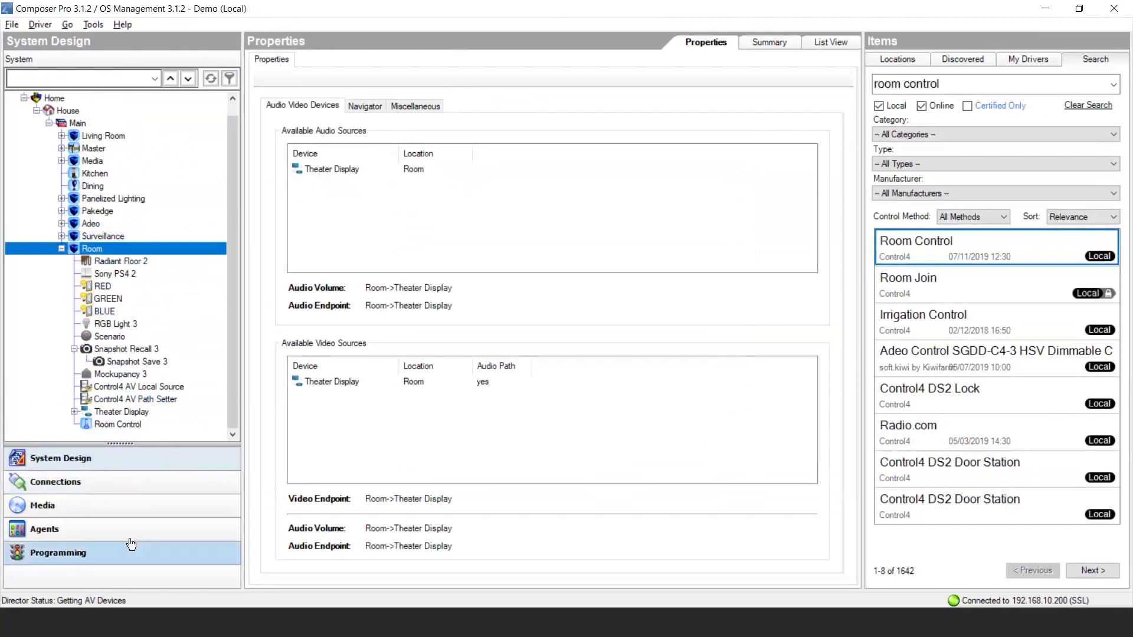
Examine the scripts for the Up button's Pressed and Released events on the Panelized Lighting wired Configurable Keypad
left_click(128, 560)
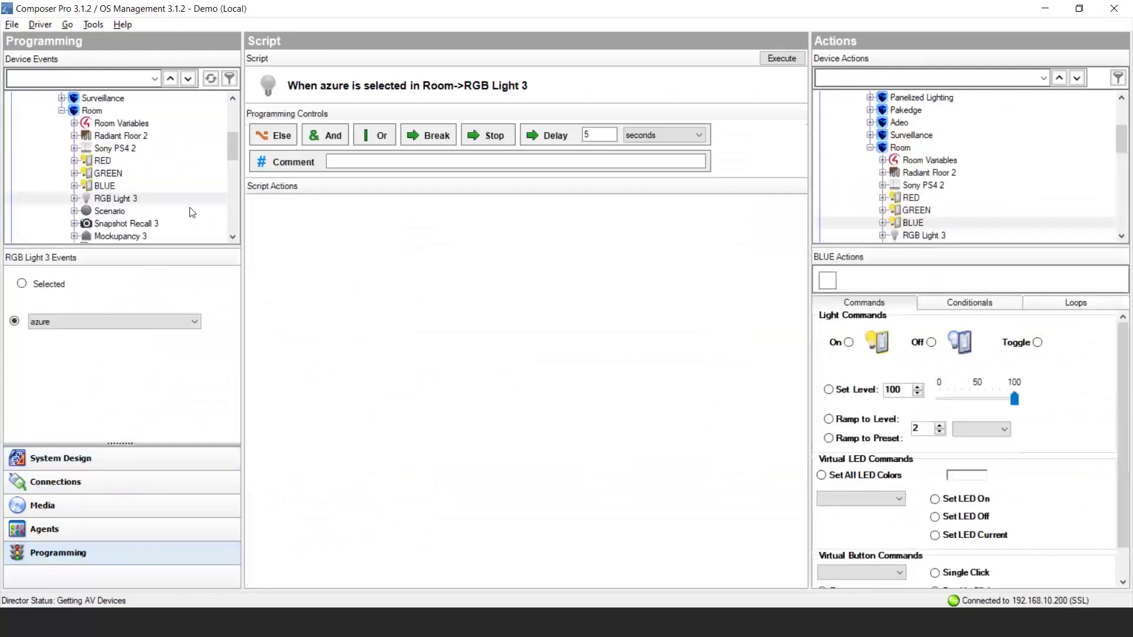
mouse_move(228, 139)
left_mouse_down()
mouse_move(231, 156)
mouse_move(234, 126)
left_mouse_up()
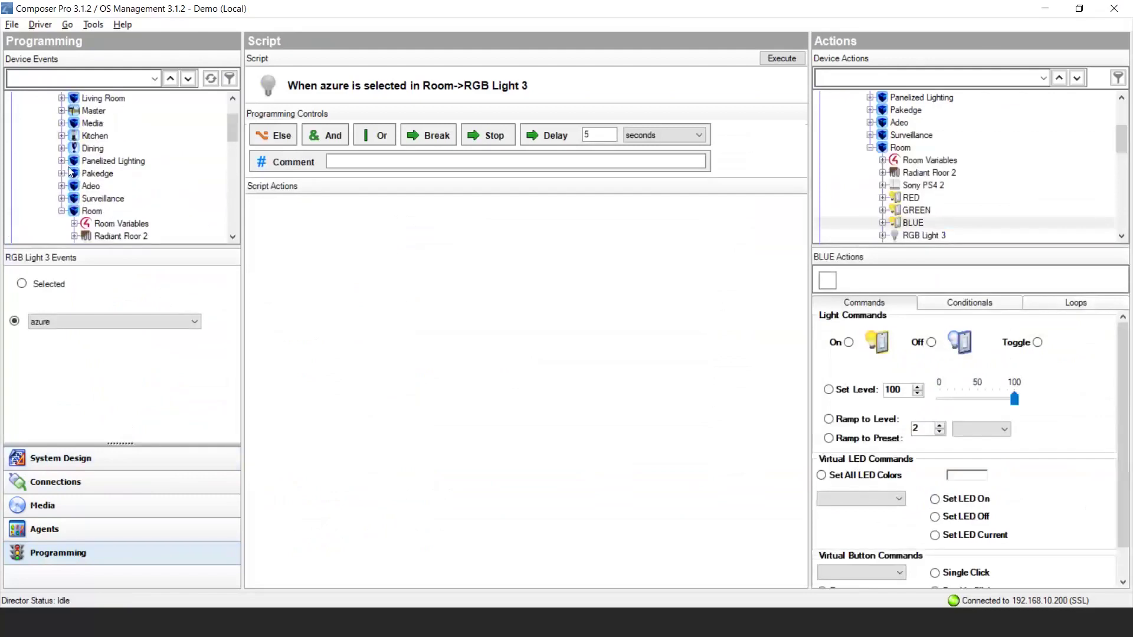
double_click(223, 161)
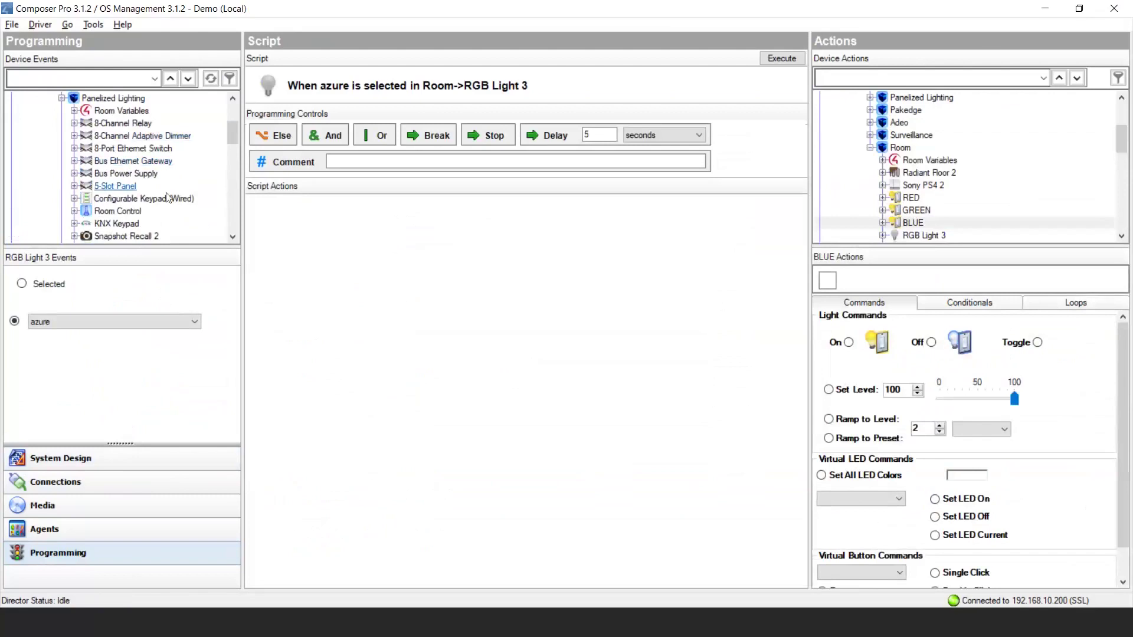
left_click(141, 198)
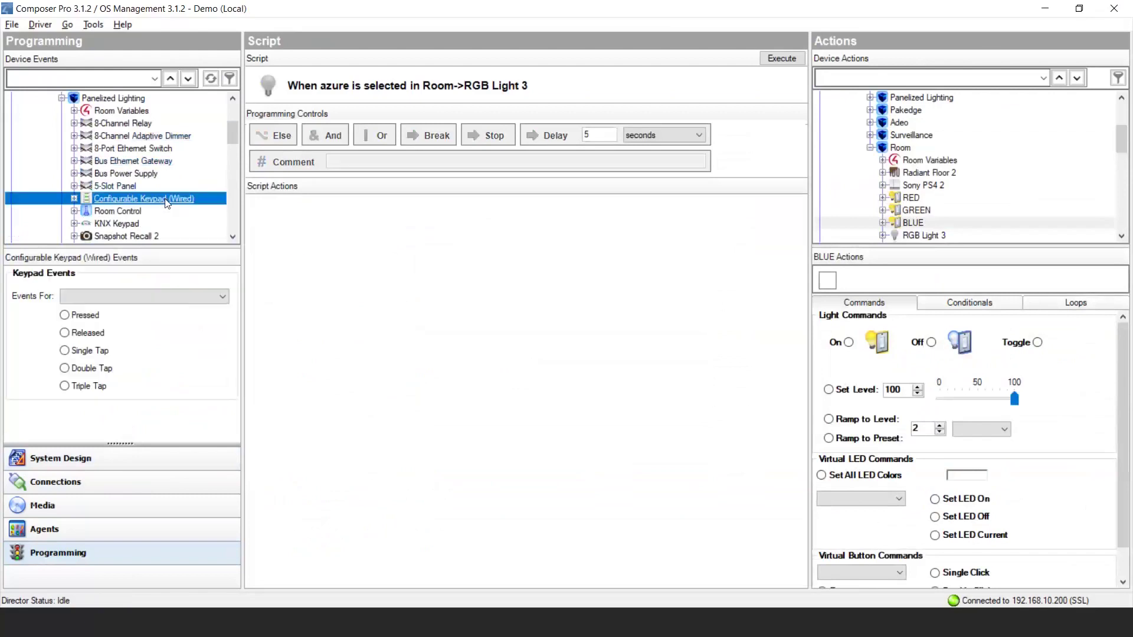
left_click(127, 298)
left_click(99, 348)
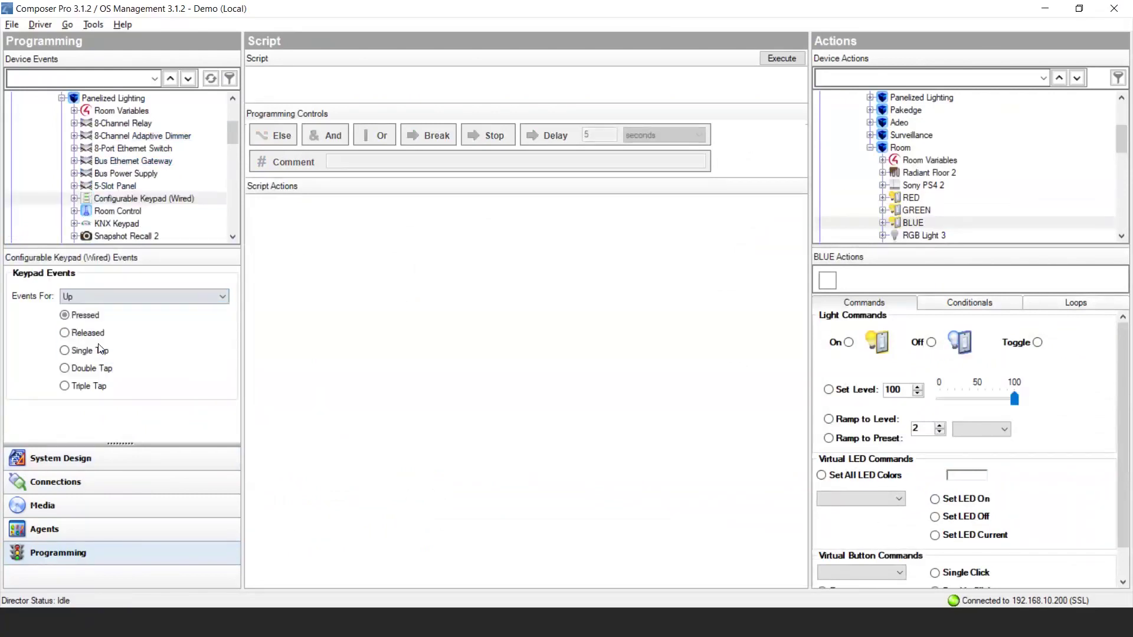
left_click(89, 315)
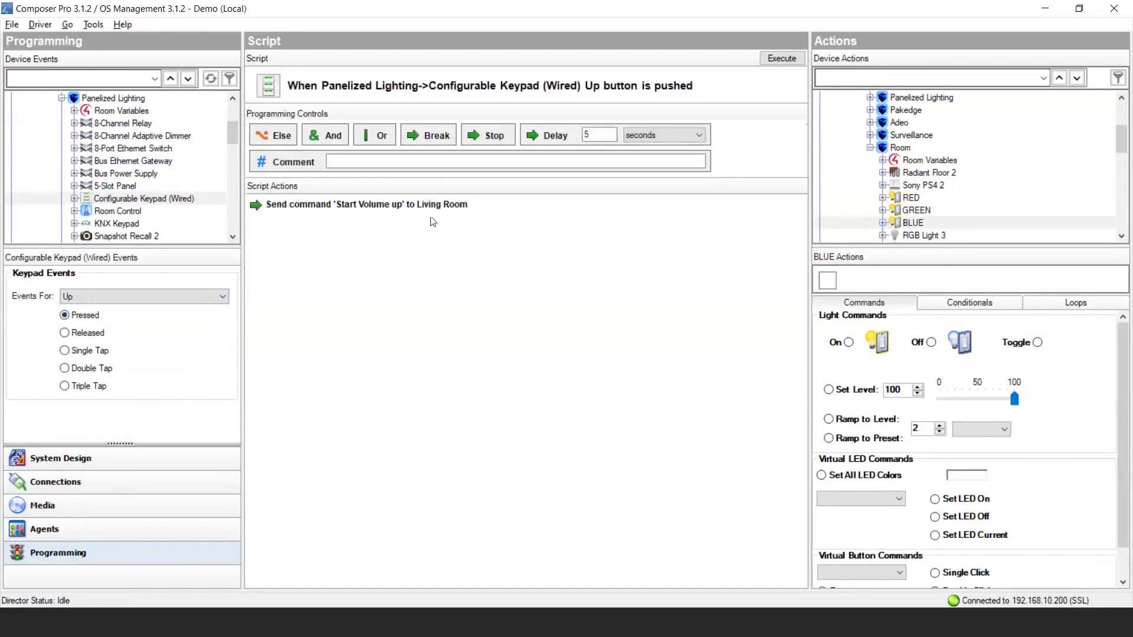
left_click(88, 334)
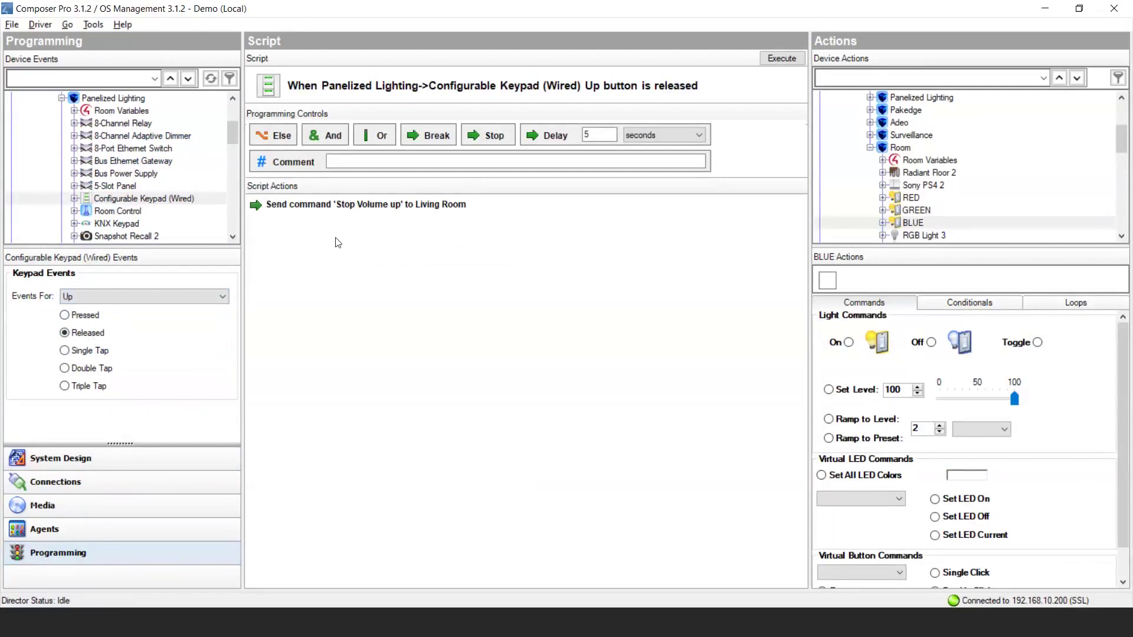
Program the keypad's Music button Pressed event to select the broadcast audio channel 181.FM Lite 80's in Living Room
left_click(201, 297)
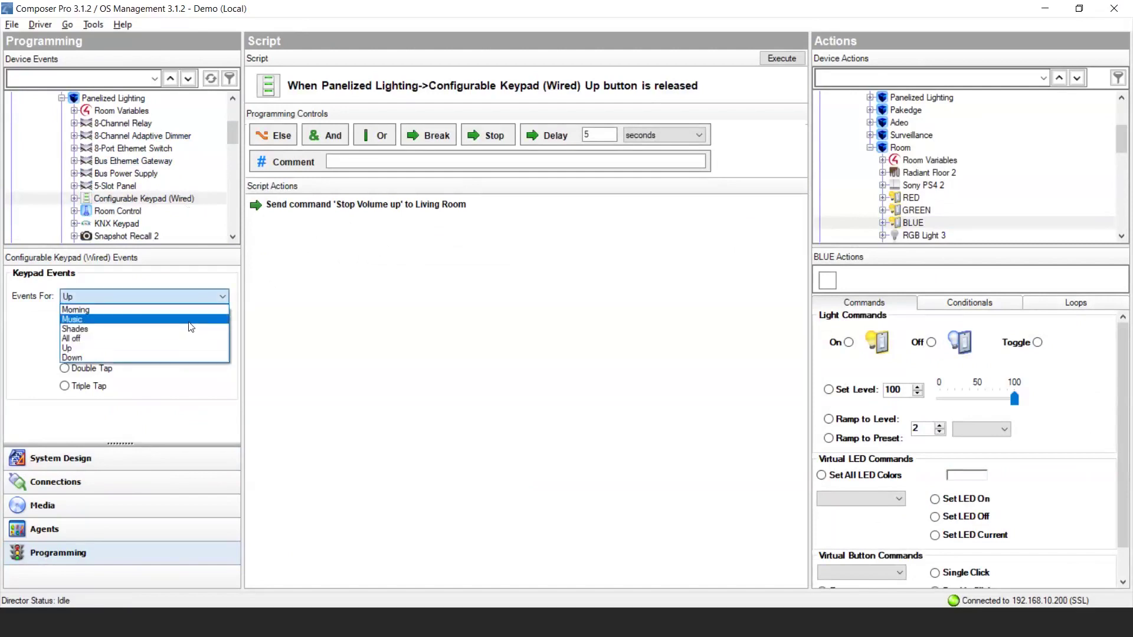
left_click(190, 320)
left_click(89, 317)
scroll(934, 122, "up", 3)
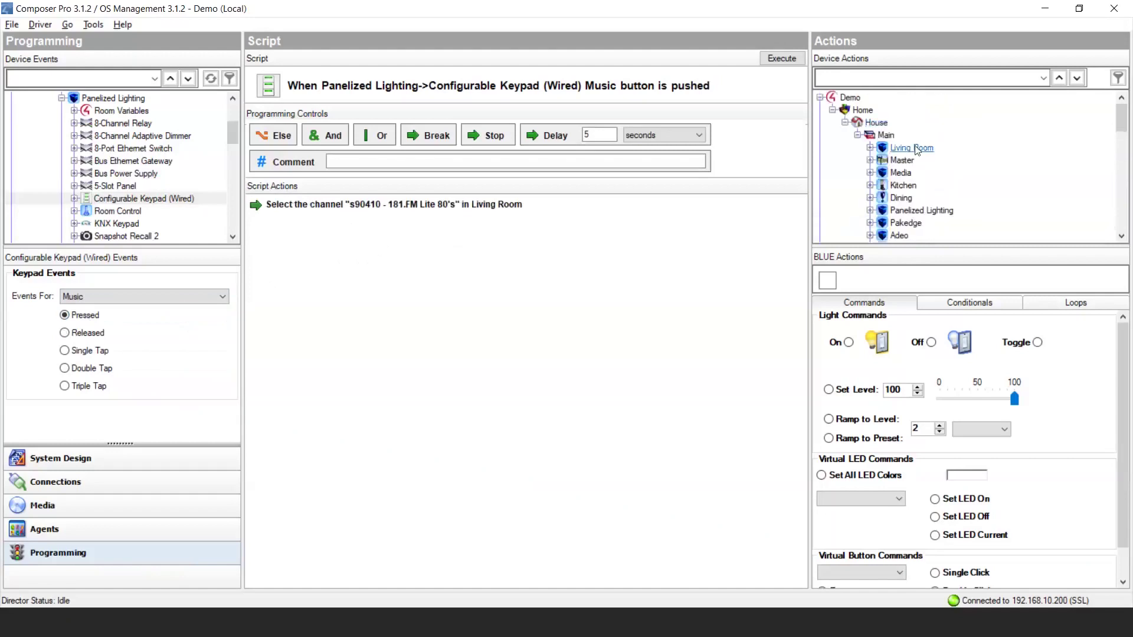
left_click(912, 148)
left_click(829, 360)
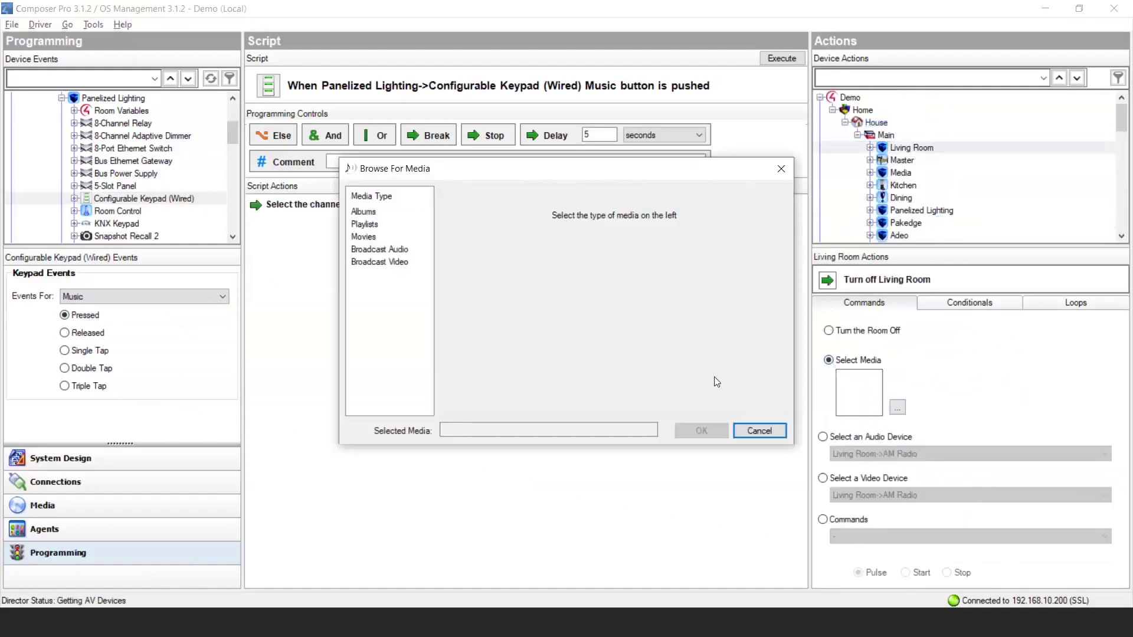
left_click(381, 251)
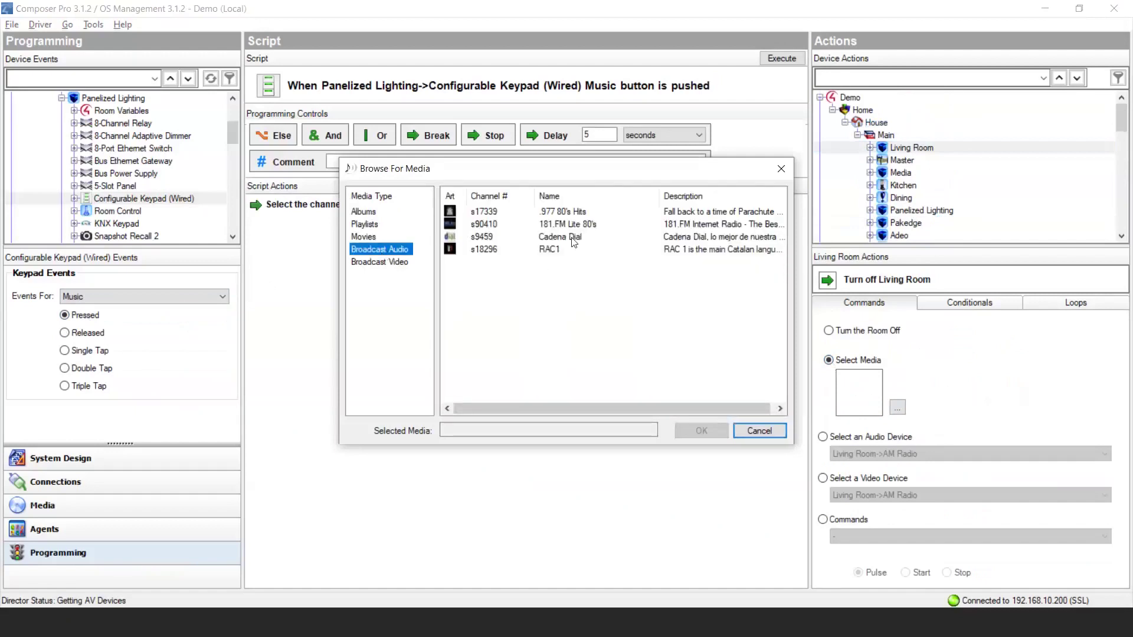
left_click(558, 226)
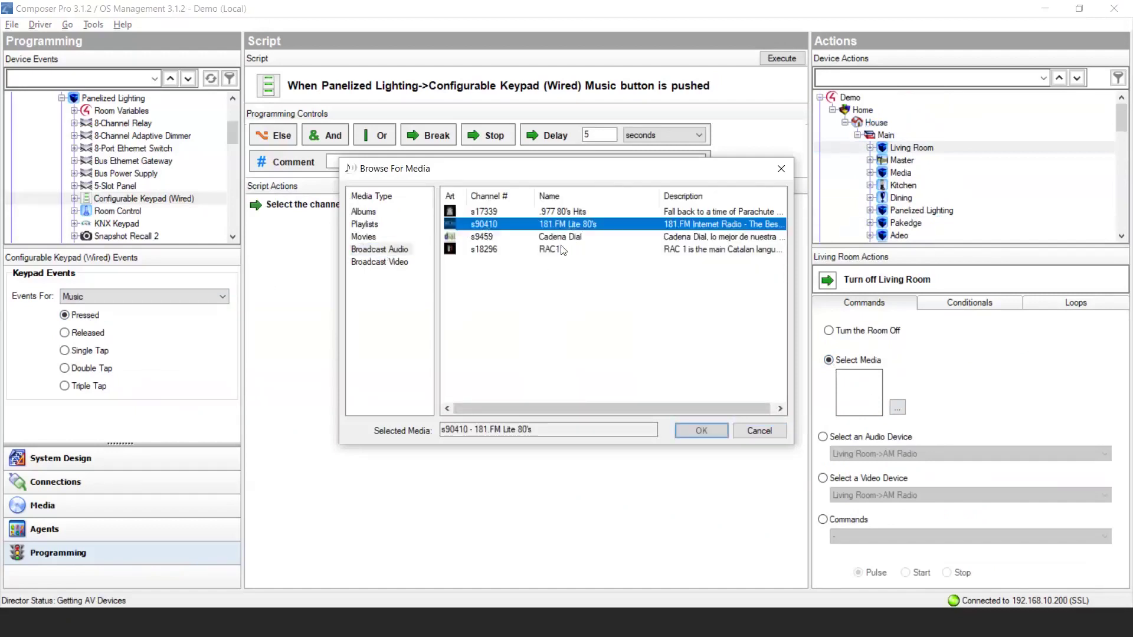
left_click(696, 433)
left_click_drag(828, 280, 434, 210)
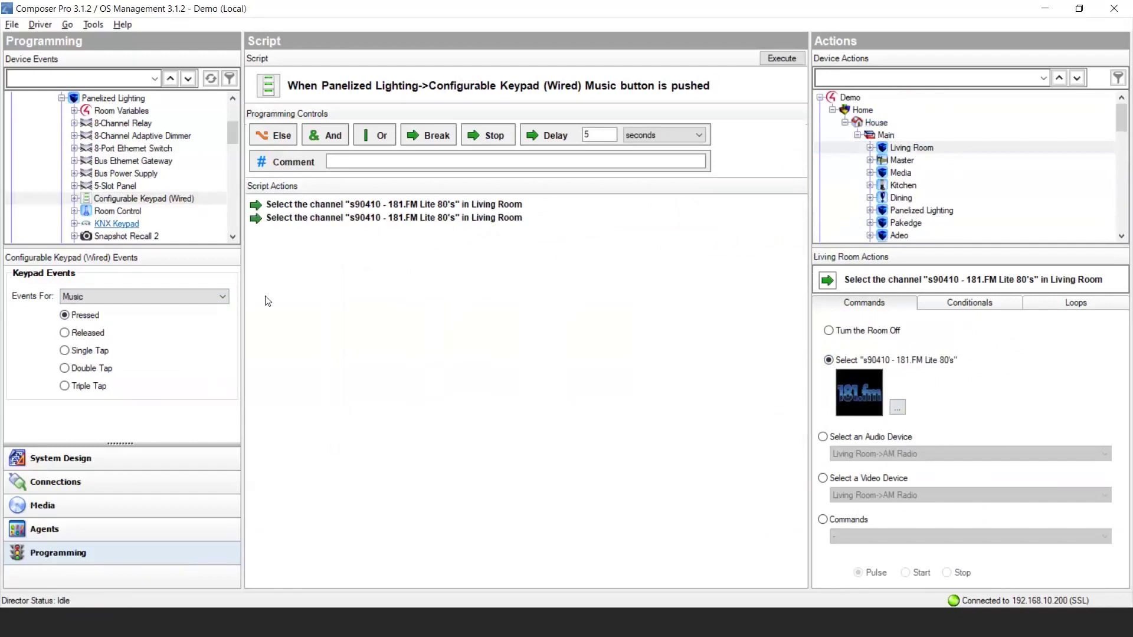
Set Room Control's Preset Source 1 to TuneIn and its Preset Source 1 Media to 181.FM Lite 80's
left_click(211, 466)
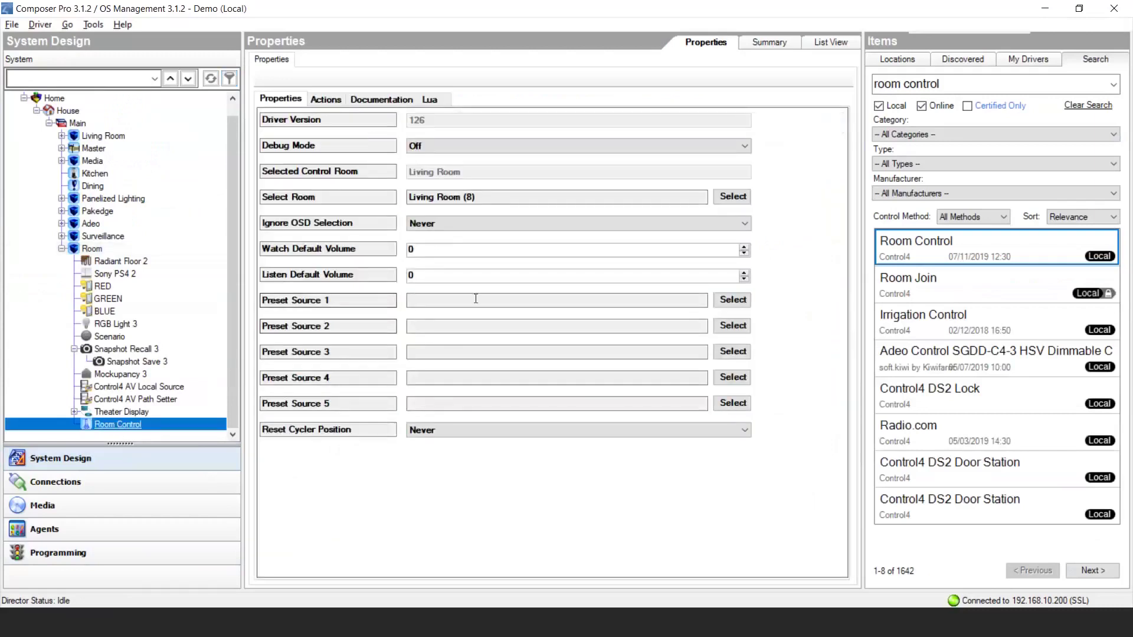
left_click(733, 300)
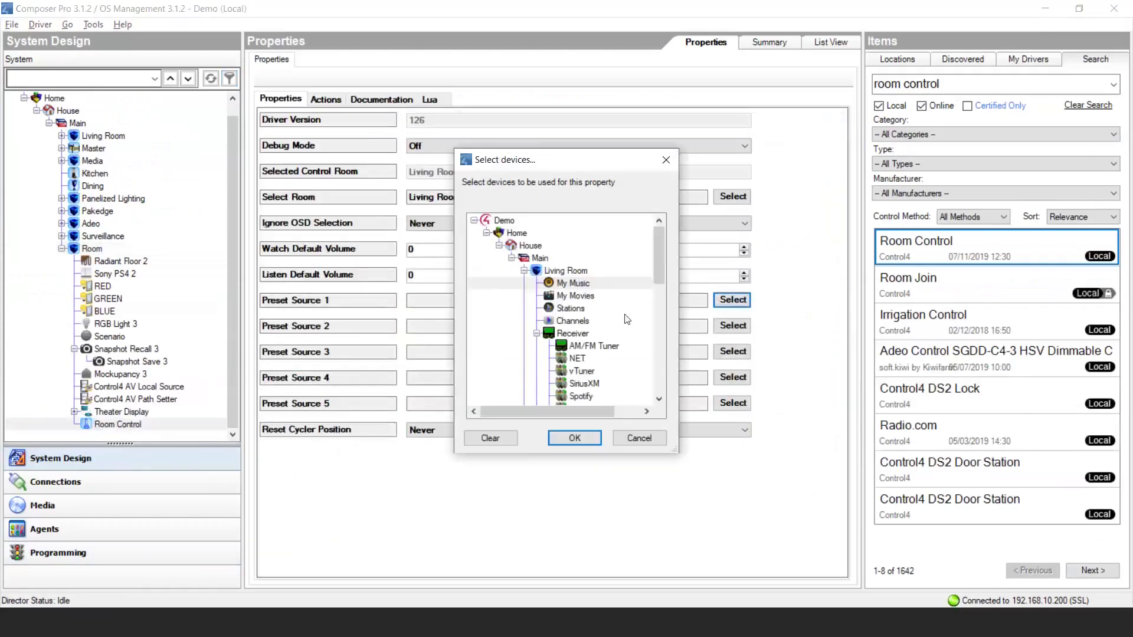
left_click_drag(659, 251, 658, 369)
left_click(570, 308)
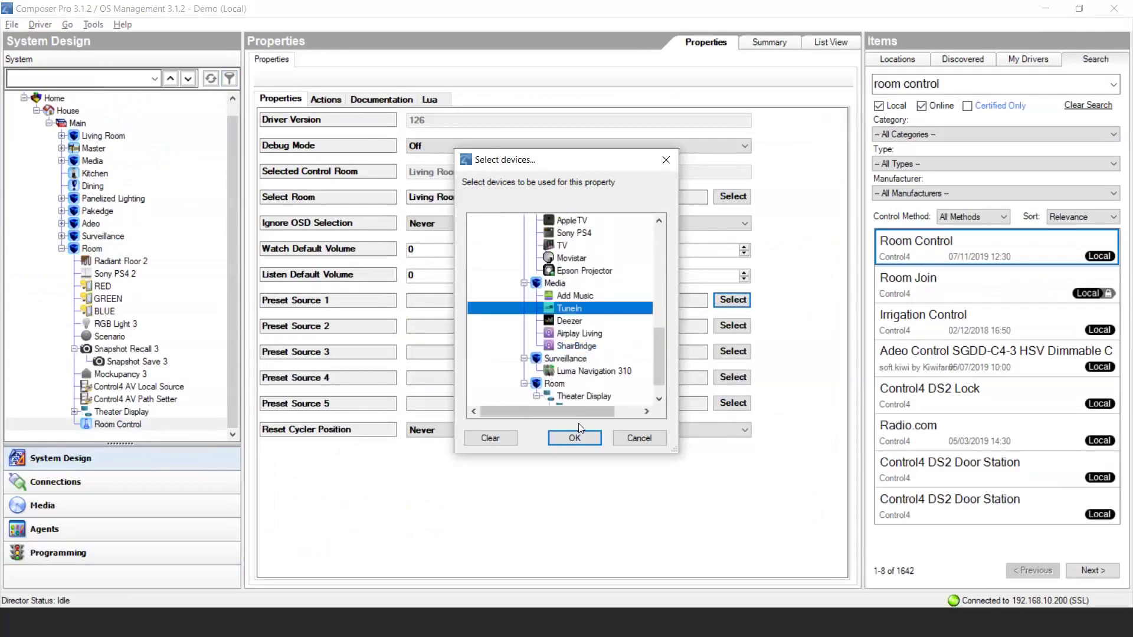
left_click(573, 438)
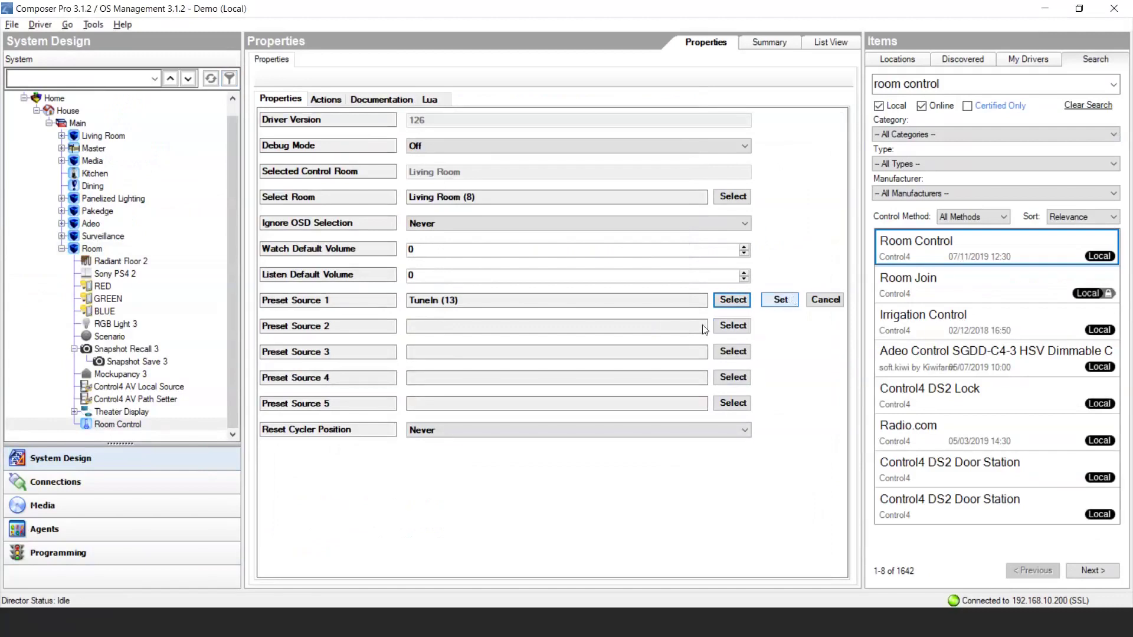
left_click(675, 332)
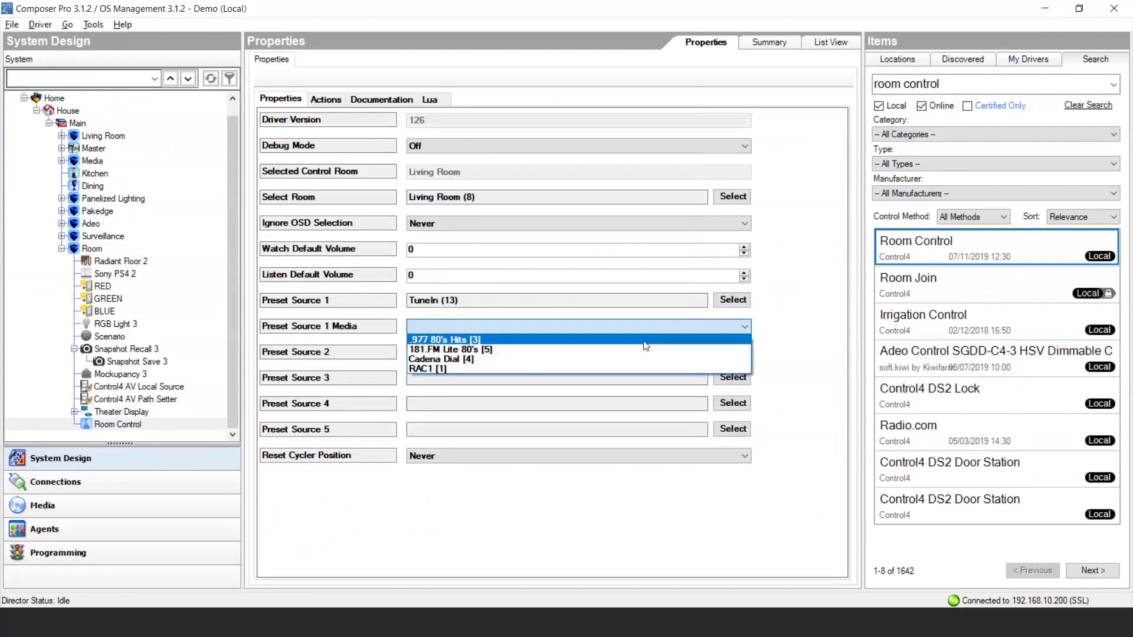
left_click(645, 350)
left_click(779, 326)
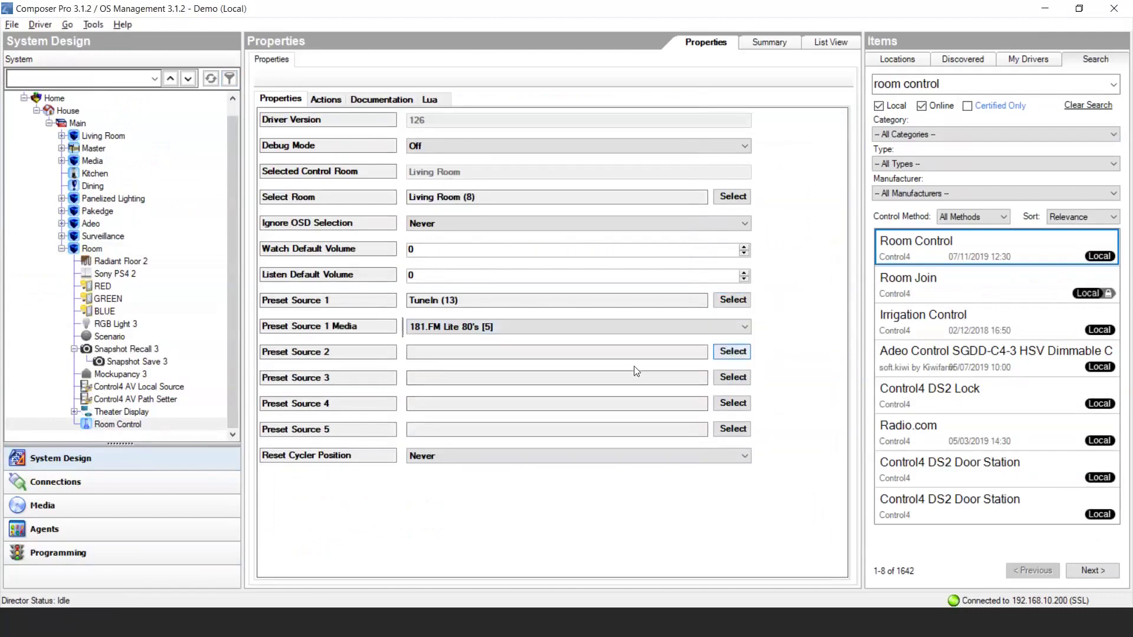
Show the BUTTON_LINK input devices for Room Control's SOURCE PRESET 1 output in Connections and enlarge their list
left_click(158, 487)
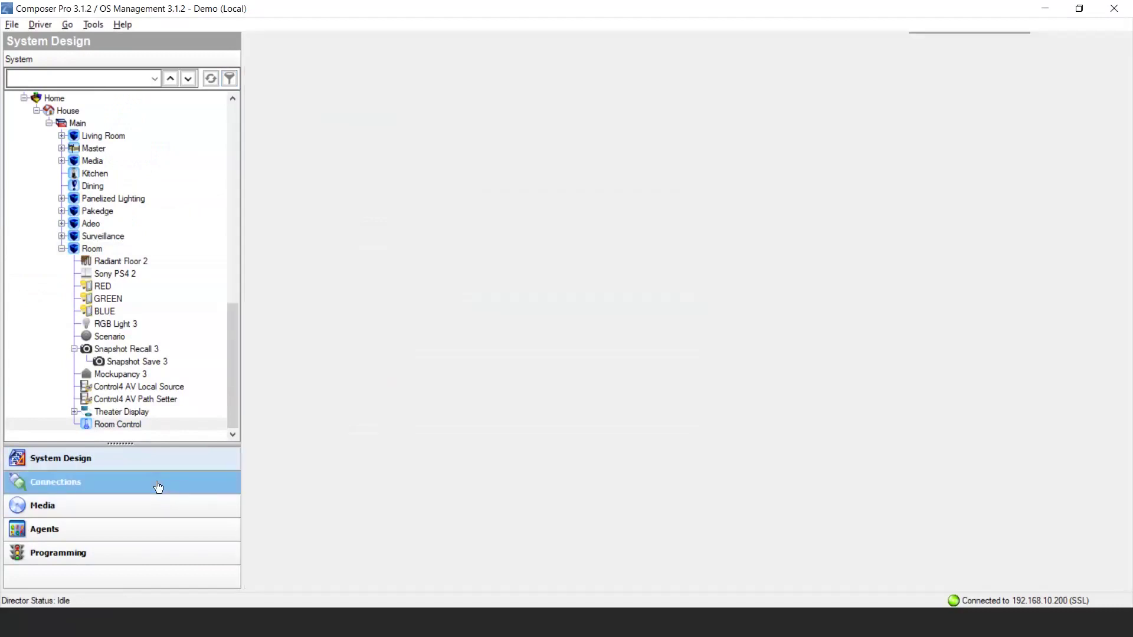
left_click(143, 412)
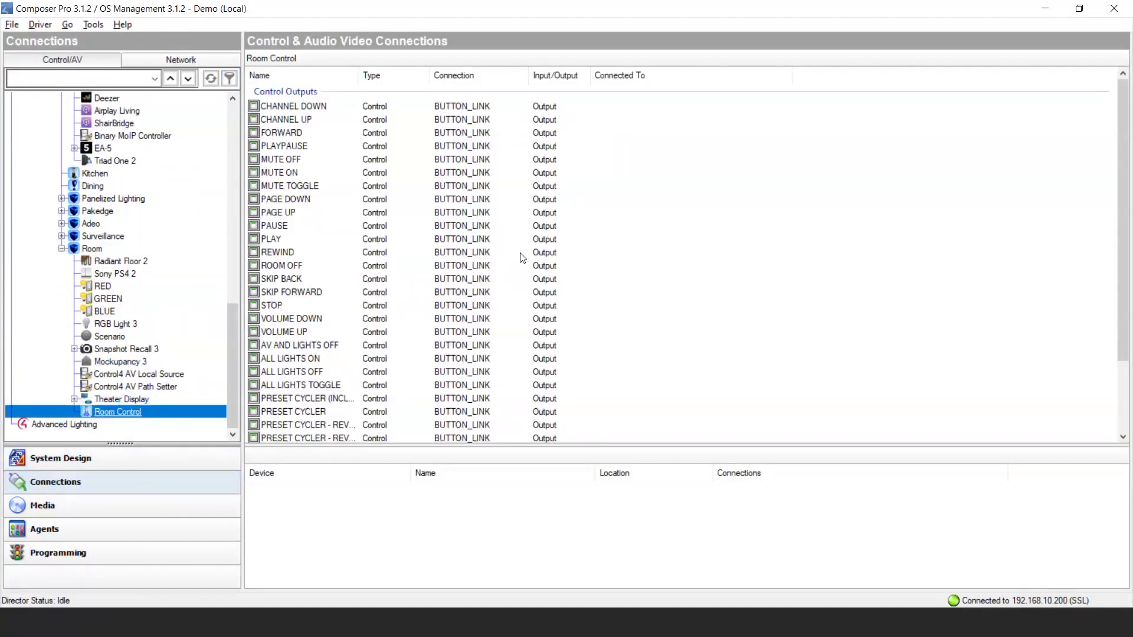
scroll(340, 272, "down", 2)
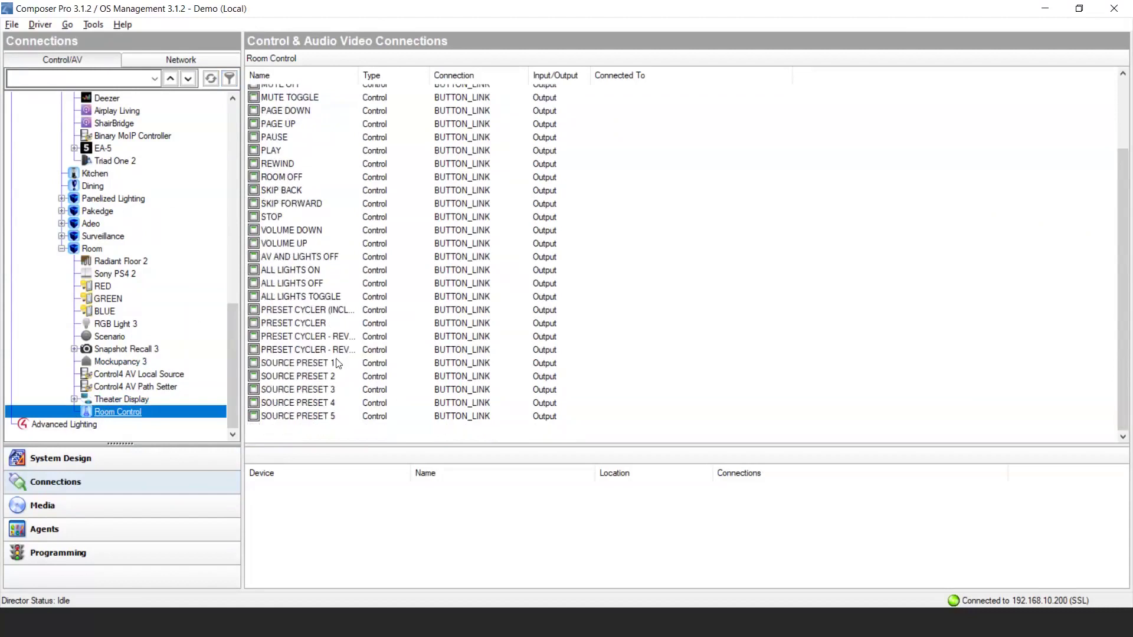
left_click(336, 365)
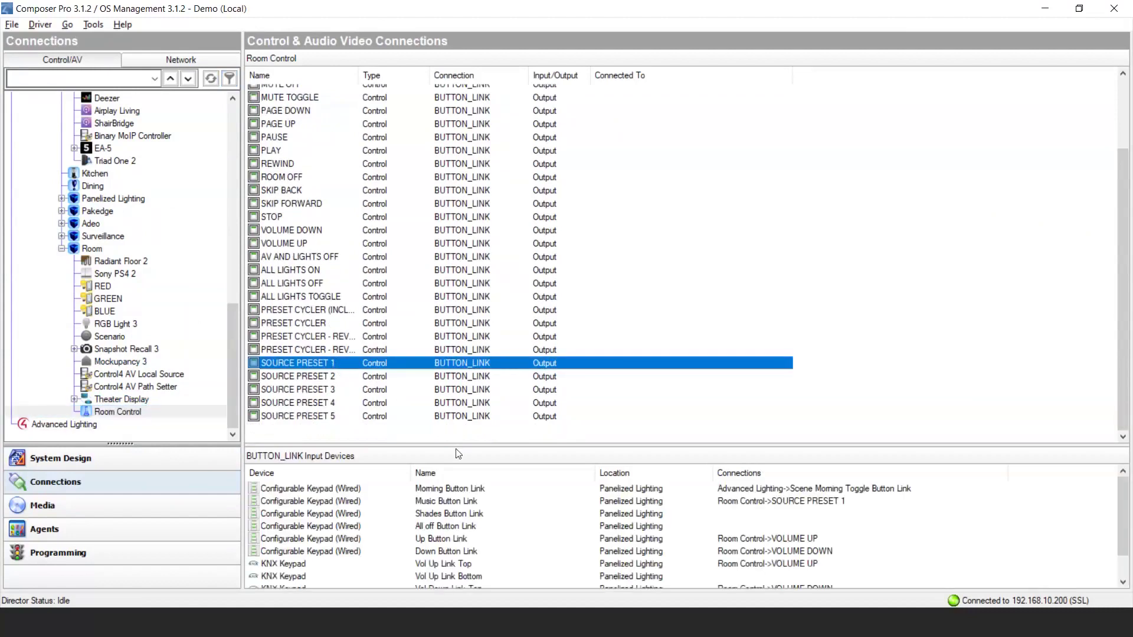
left_click_drag(442, 310, 441, 311)
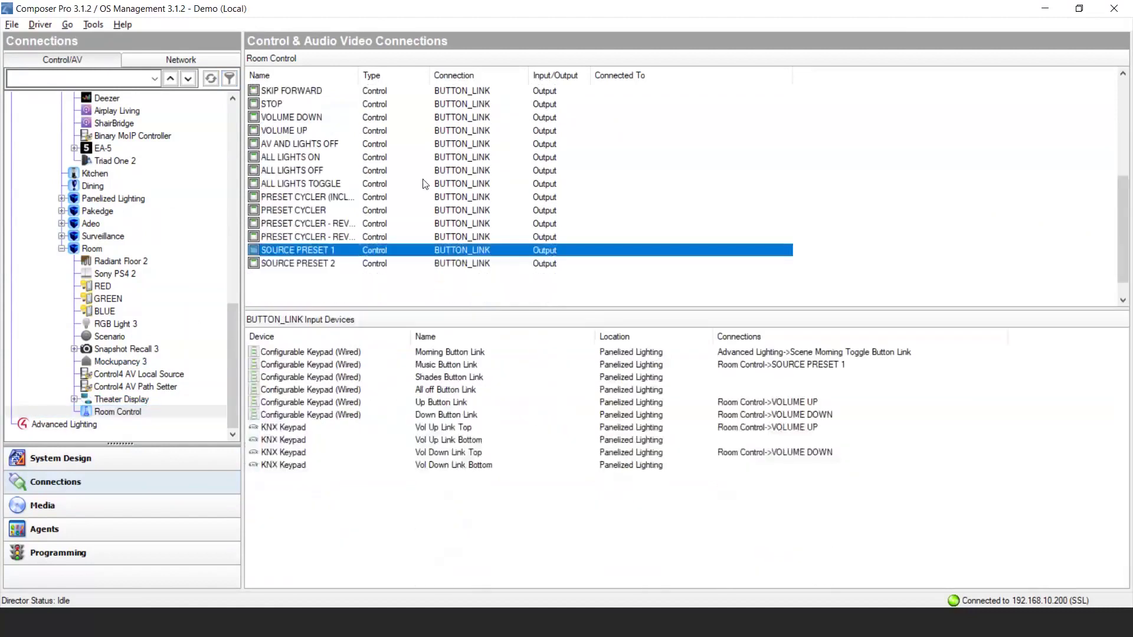
Disconnect the wired Configurable Keypad's Morning Button Link from Advanced Lighting and its Music Button Link from Room Control
scroll(413, 265, "down", 1)
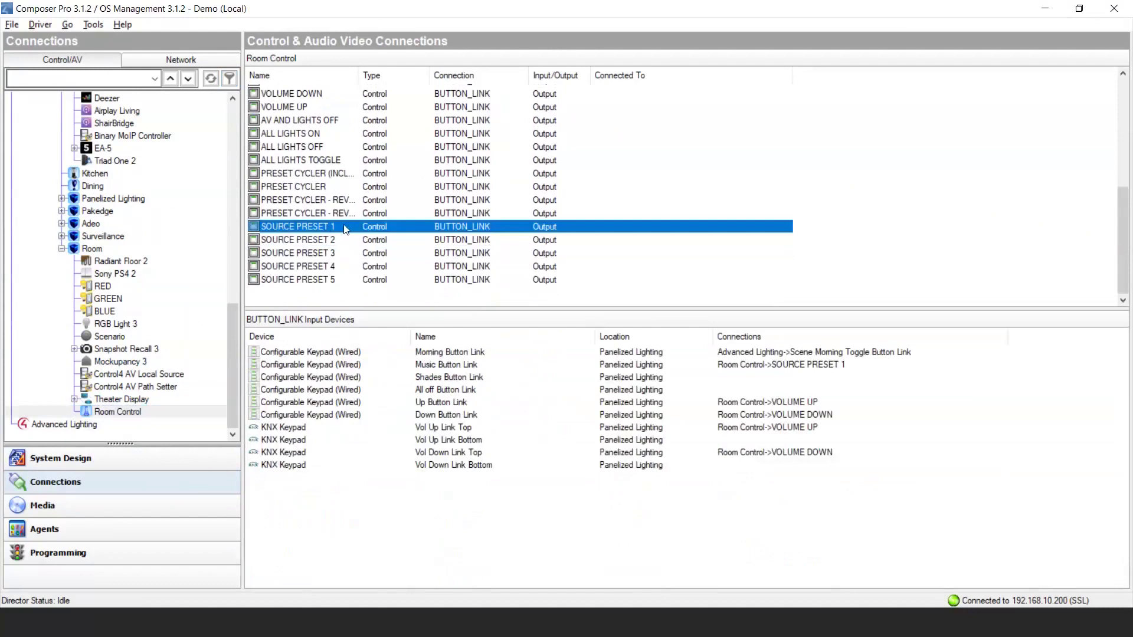
right_click(371, 352)
left_click(386, 360)
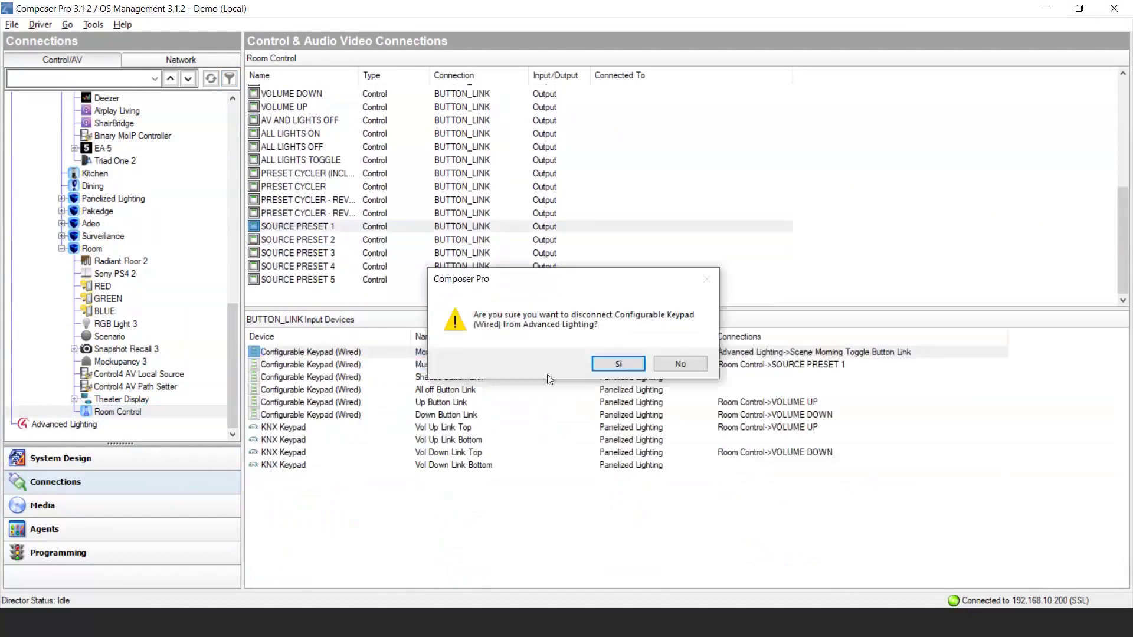
left_click(605, 370)
right_click(630, 364)
left_click(646, 372)
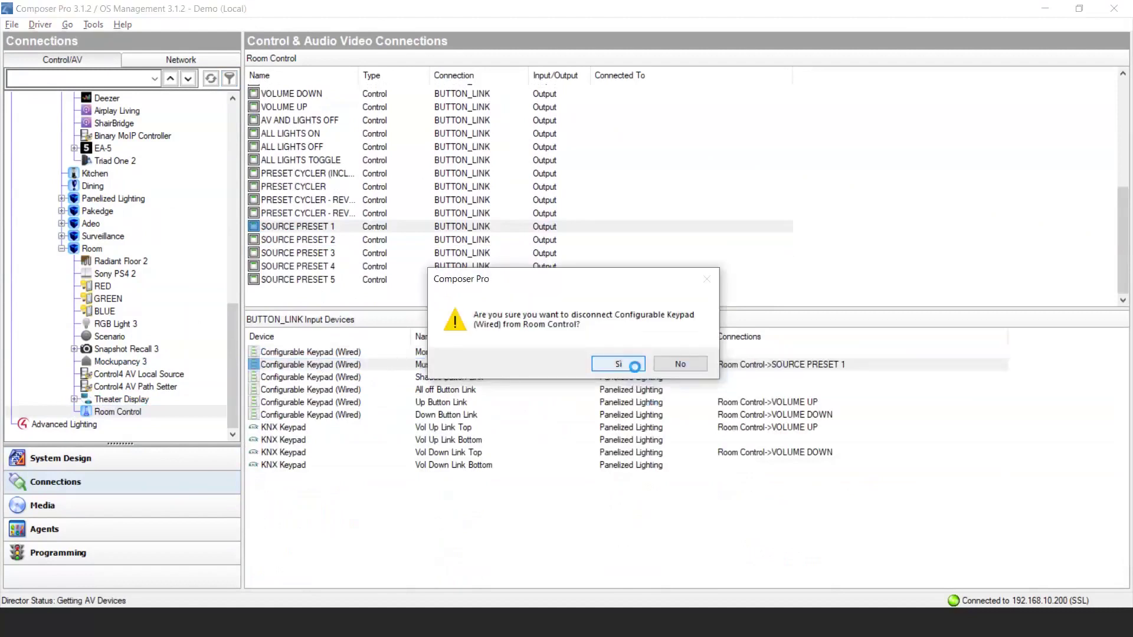
left_click(625, 364)
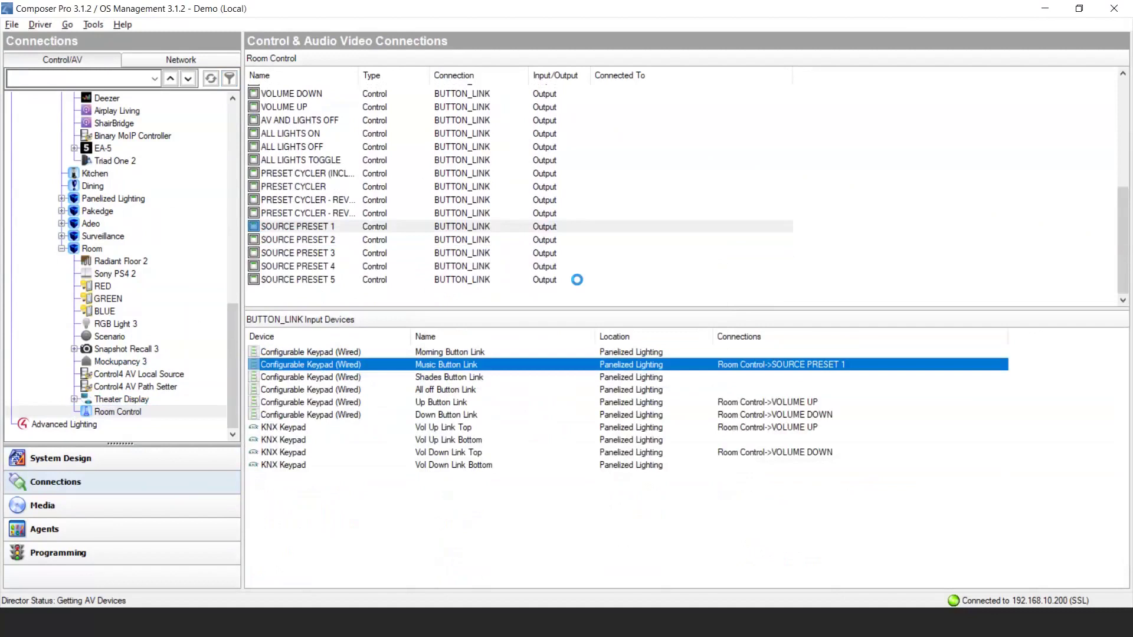
Disconnect the wired Configurable Keypad's Up and Down Button Links from Room Control
right_click(661, 402)
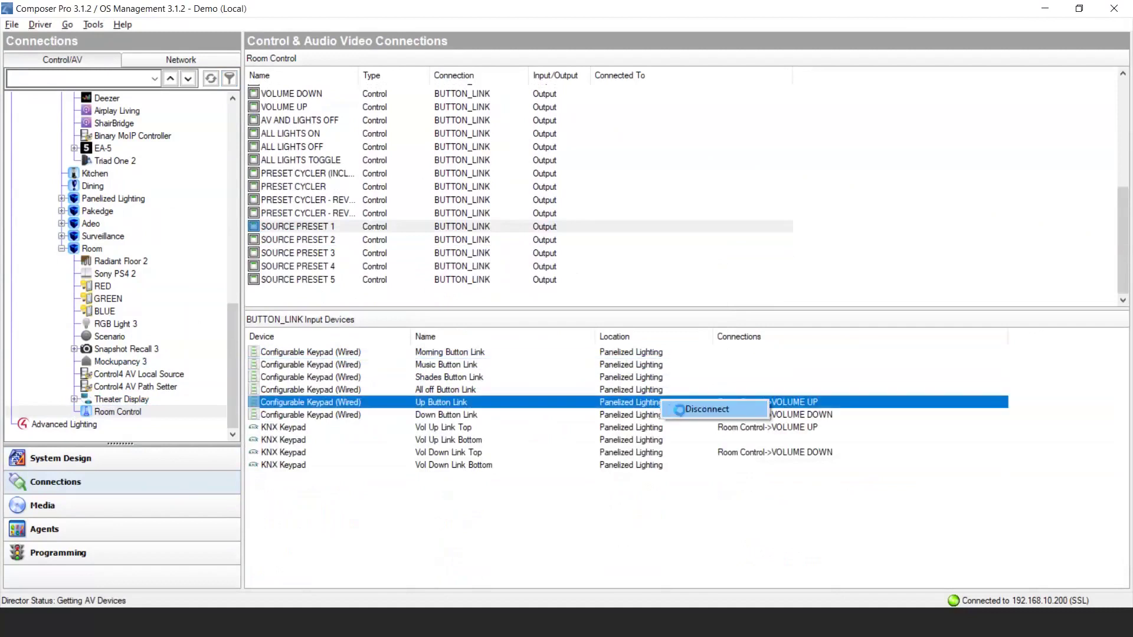
left_click(681, 411)
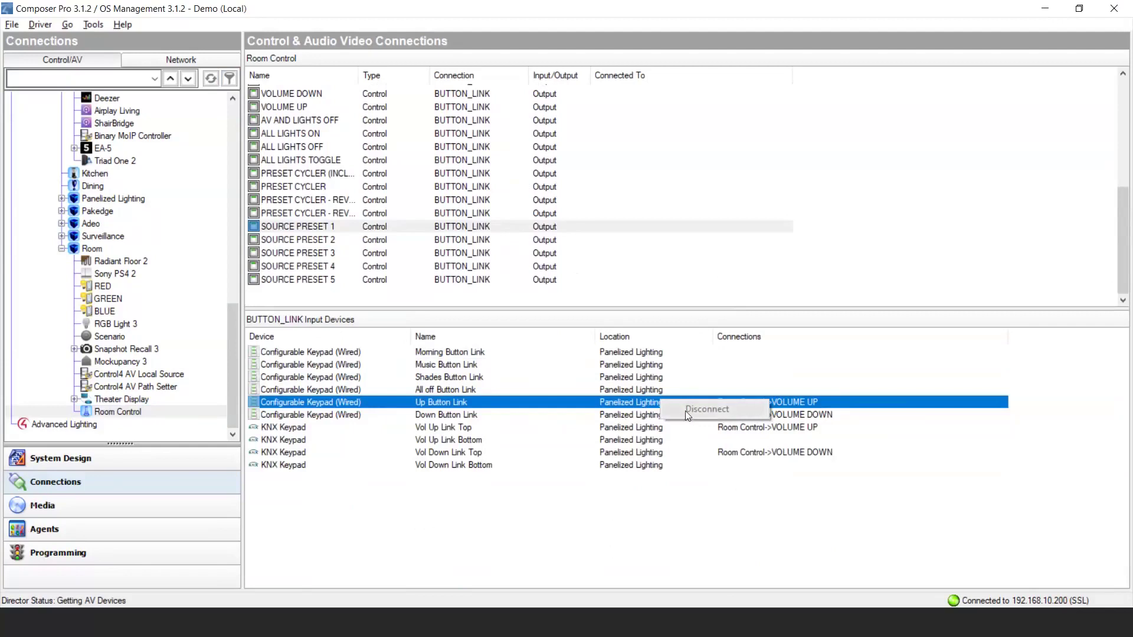
left_click(624, 416)
right_click(624, 415)
left_click(649, 427)
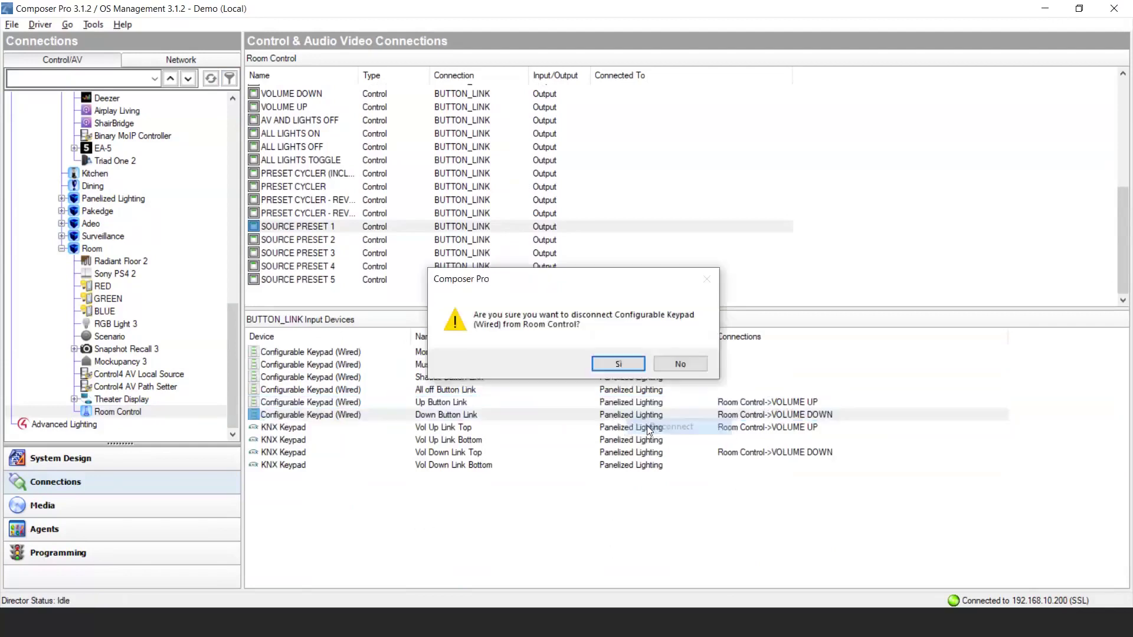
key("Return")
left_click(651, 403)
right_click(675, 413)
left_click(688, 419)
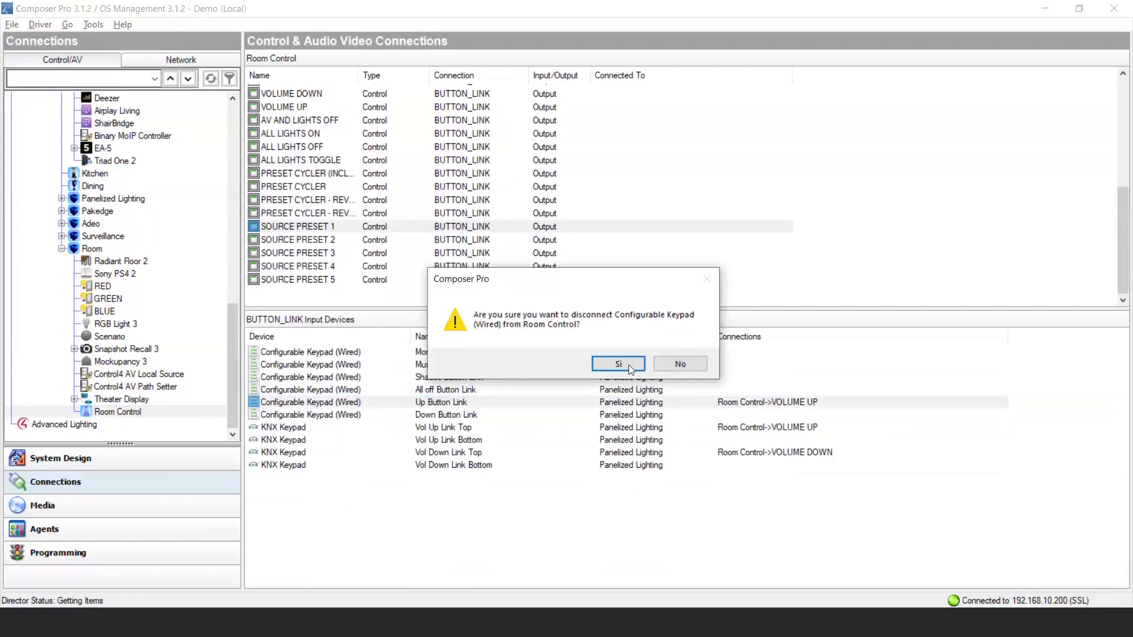
left_click(629, 365)
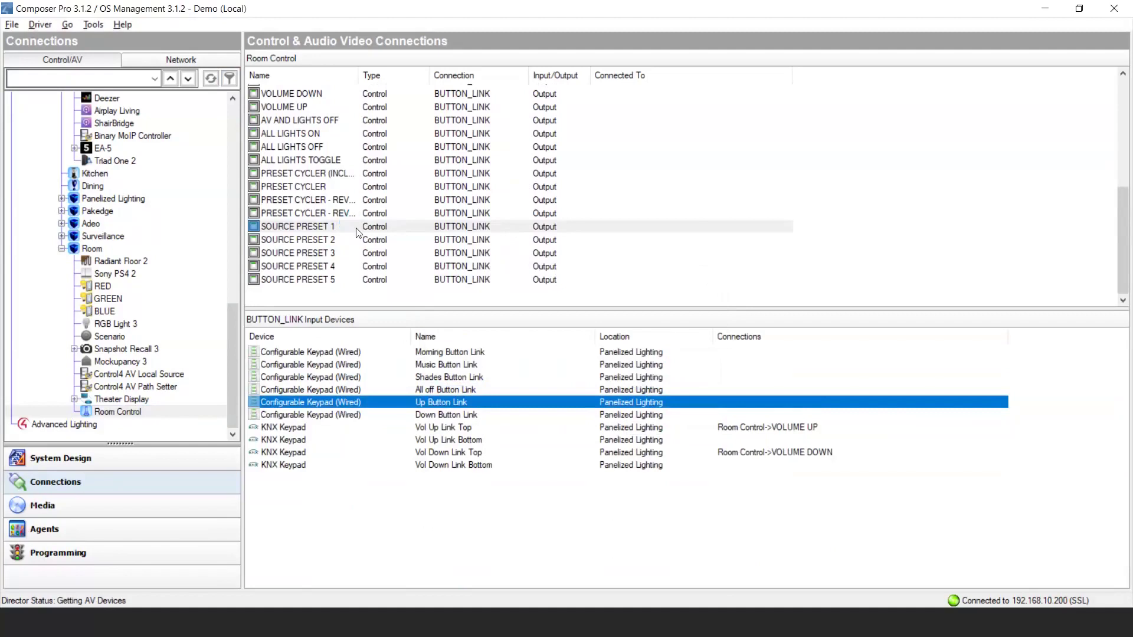
Connect Room Control's SOURCE PRESET 1, VOLUME UP and VOLUME DOWN outputs to the wired Configurable Keypad's Music, Up and Down Button Links respectively
left_click(333, 229)
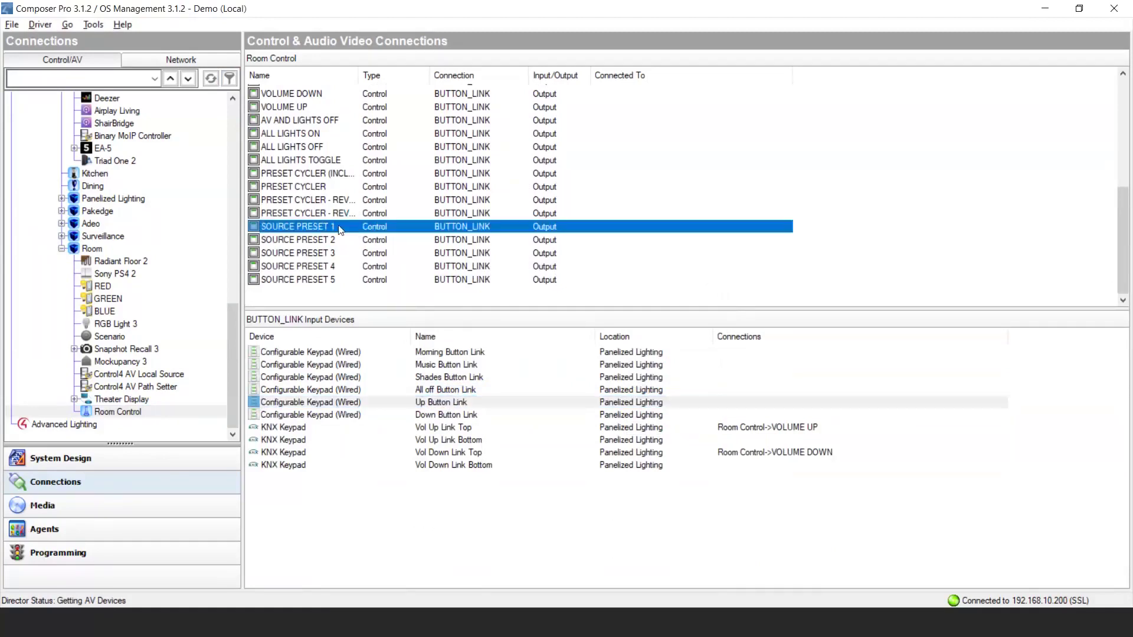
left_click_drag(340, 230, 381, 362)
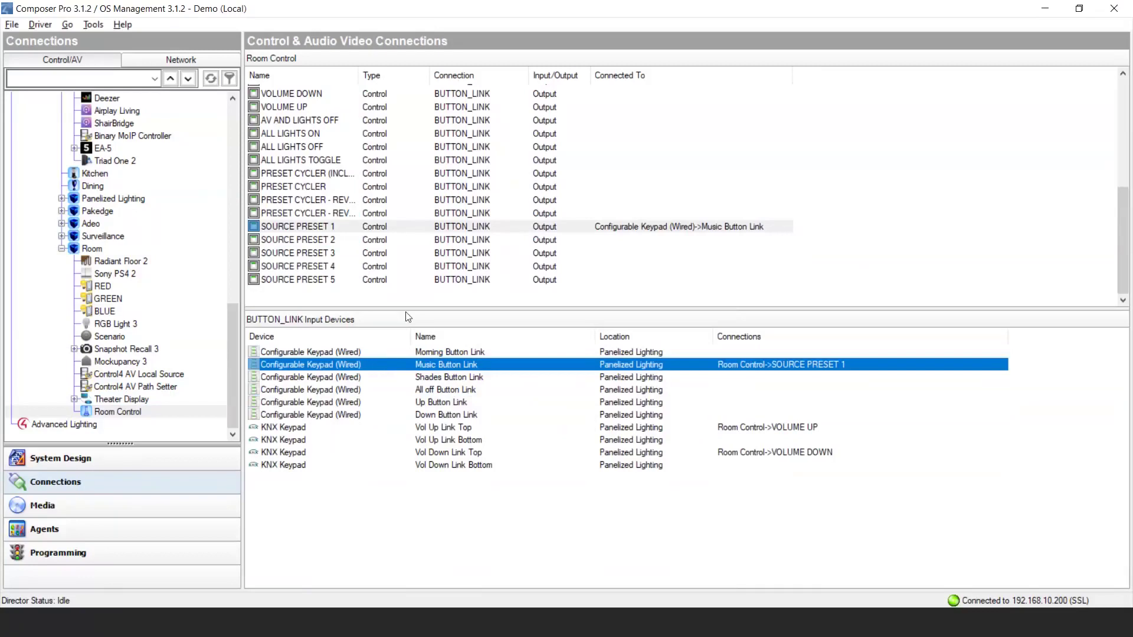
left_click(379, 227)
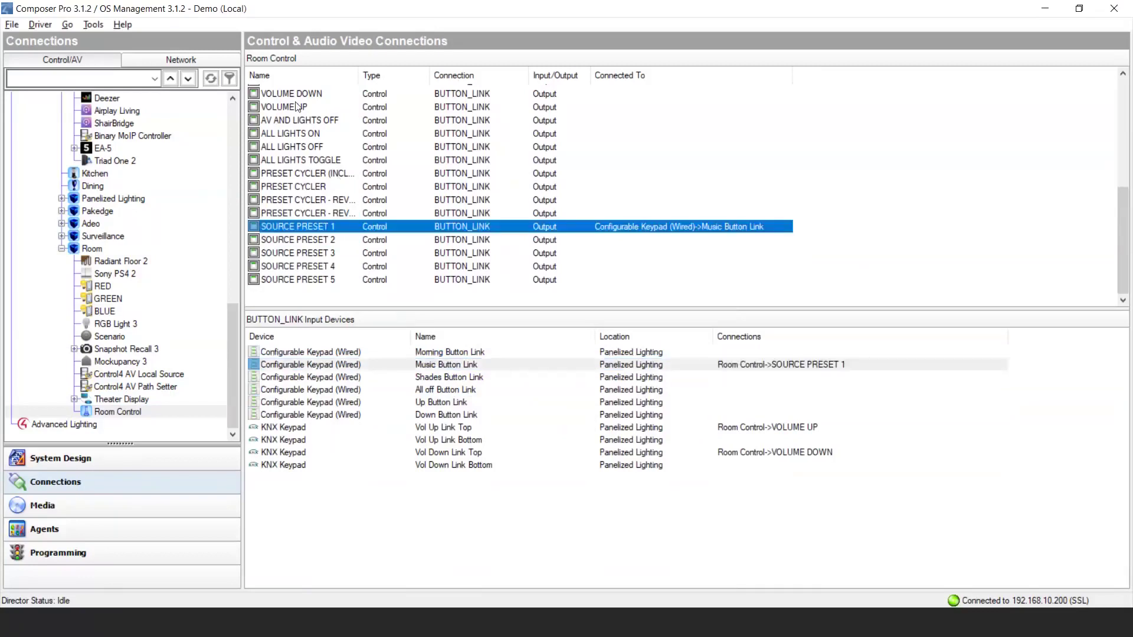
left_click_drag(296, 110, 379, 402)
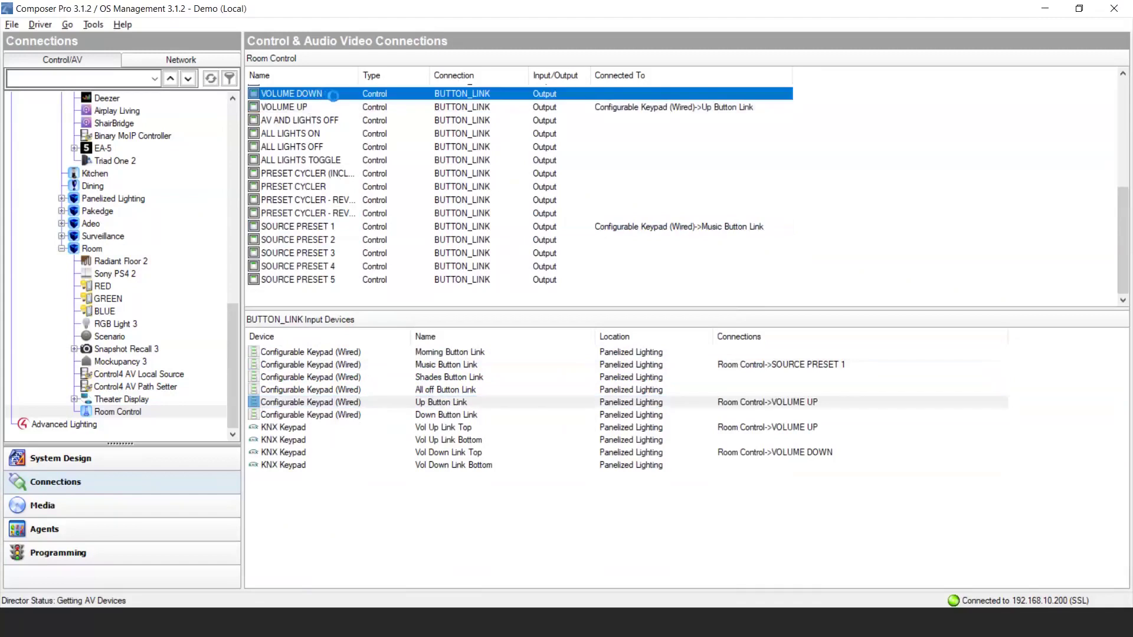
left_click_drag(334, 96, 376, 415)
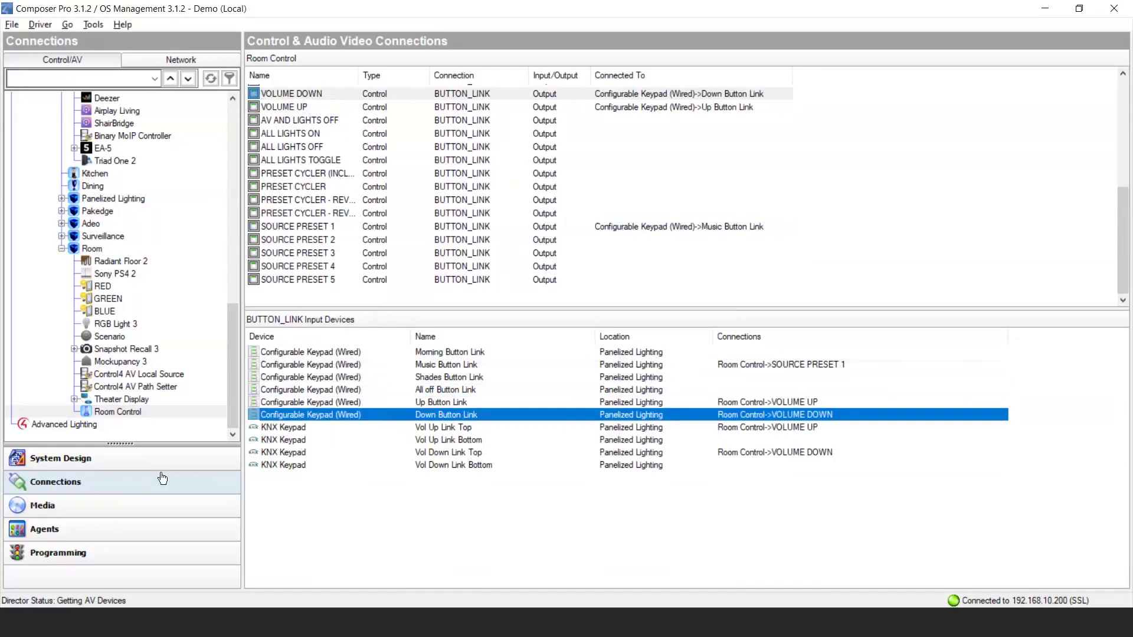
Review the scripts for the wired Configurable Keypad's Music and Up button Pressed events in Programming
left_click(106, 565)
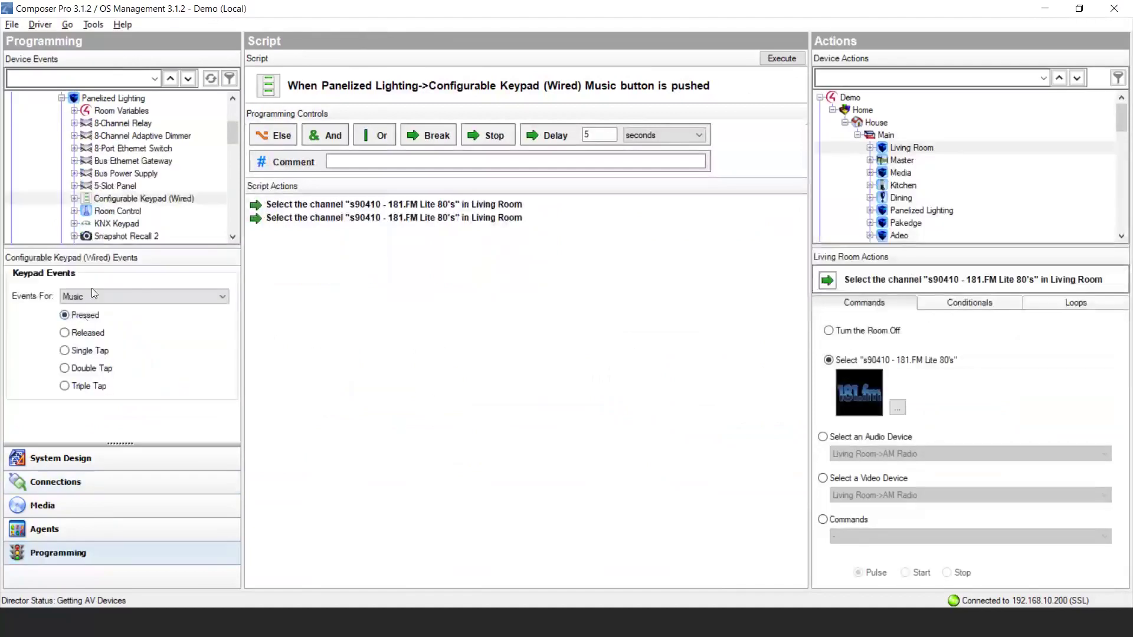
left_click(92, 295)
left_click(87, 348)
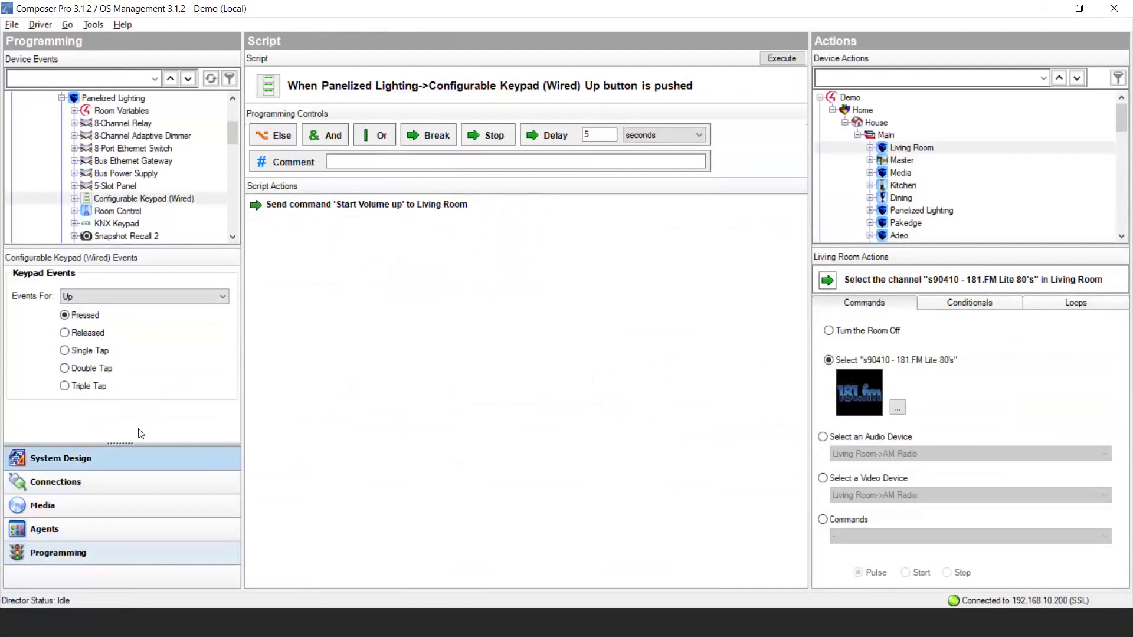
left_click(122, 492)
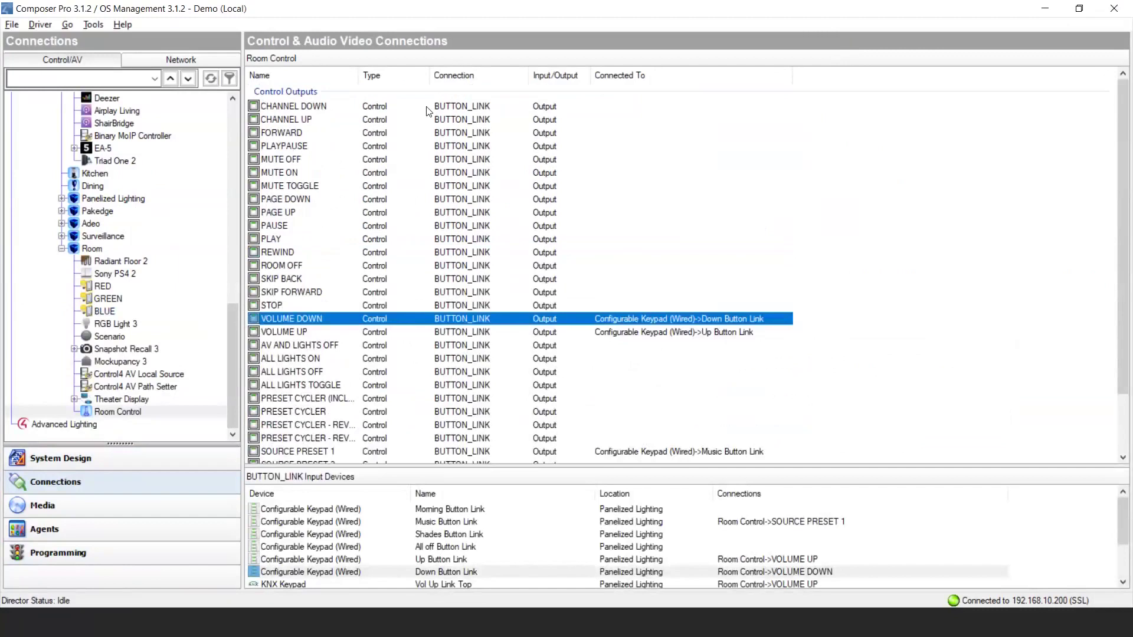
left_click(324, 109)
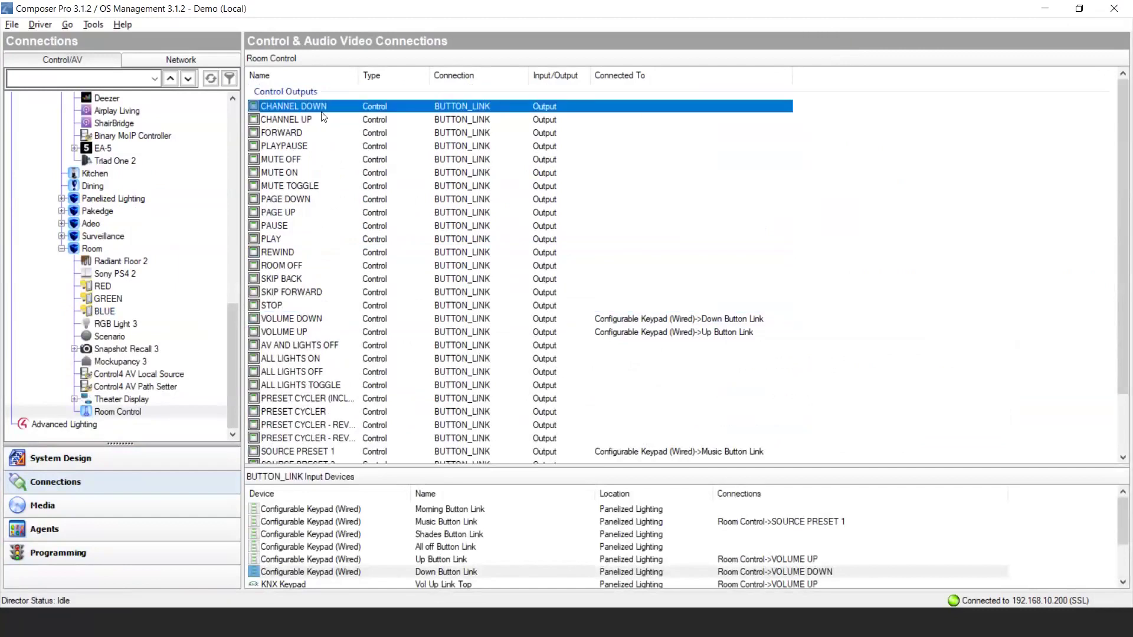
left_click(318, 121)
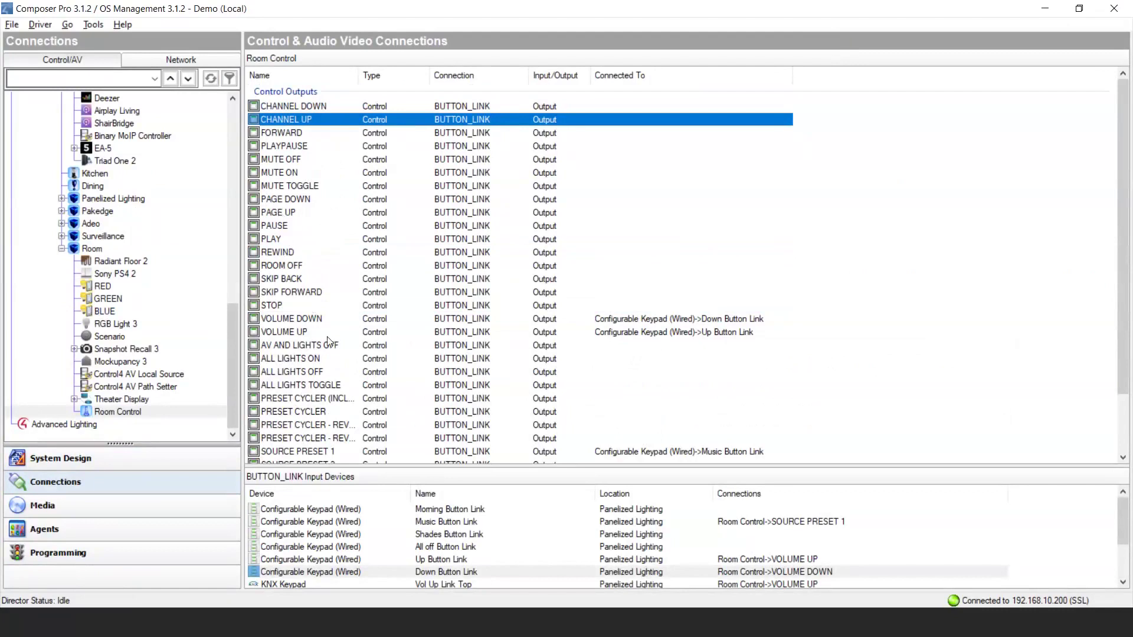
left_click(309, 360)
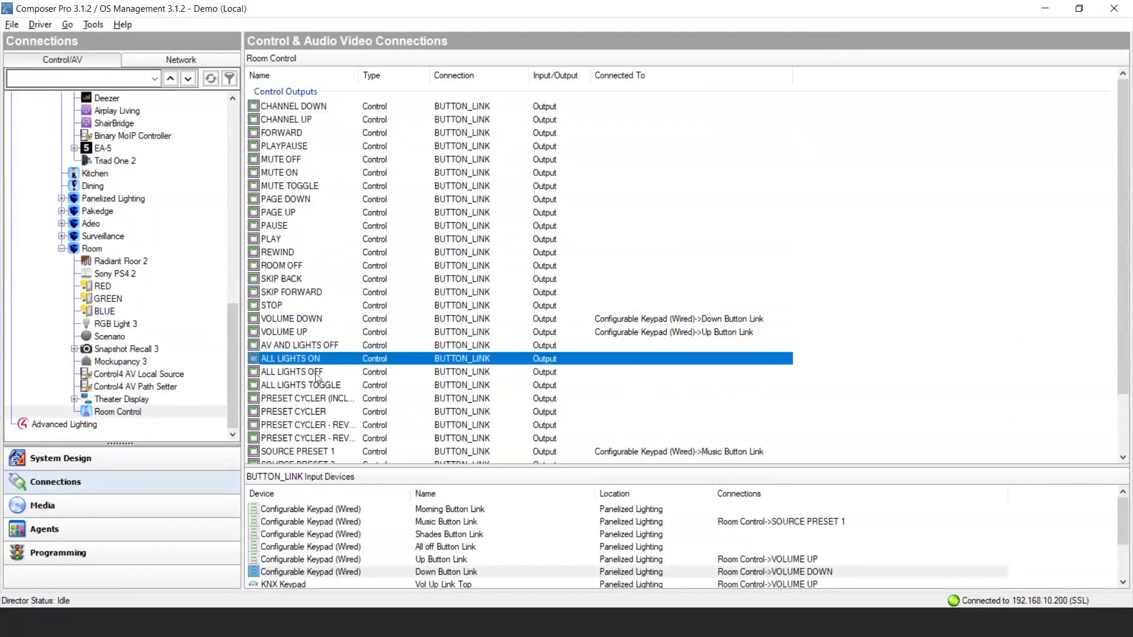
left_click(315, 372)
left_click(328, 387)
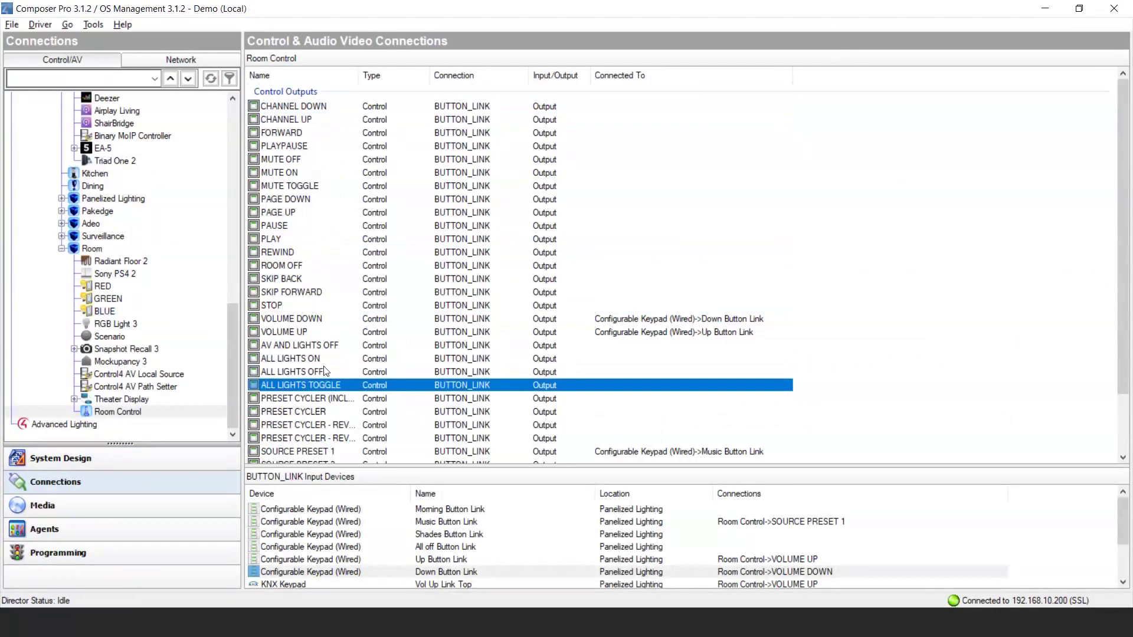
left_click(324, 362)
left_click(329, 373)
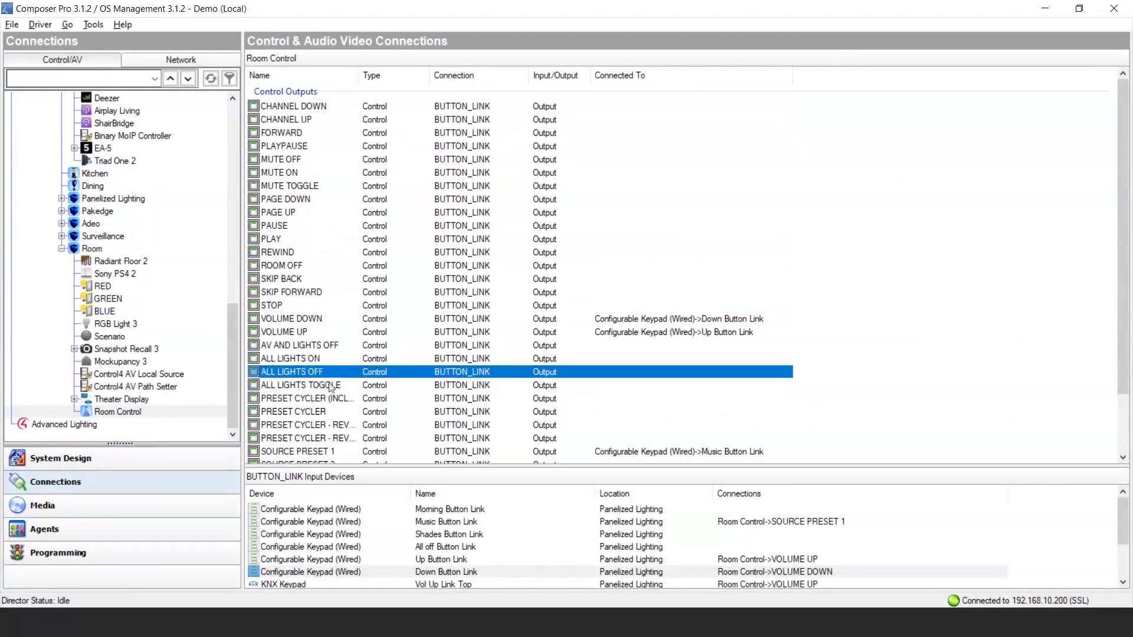
left_click(331, 386)
left_click(324, 360)
left_click(328, 373)
left_click(331, 387)
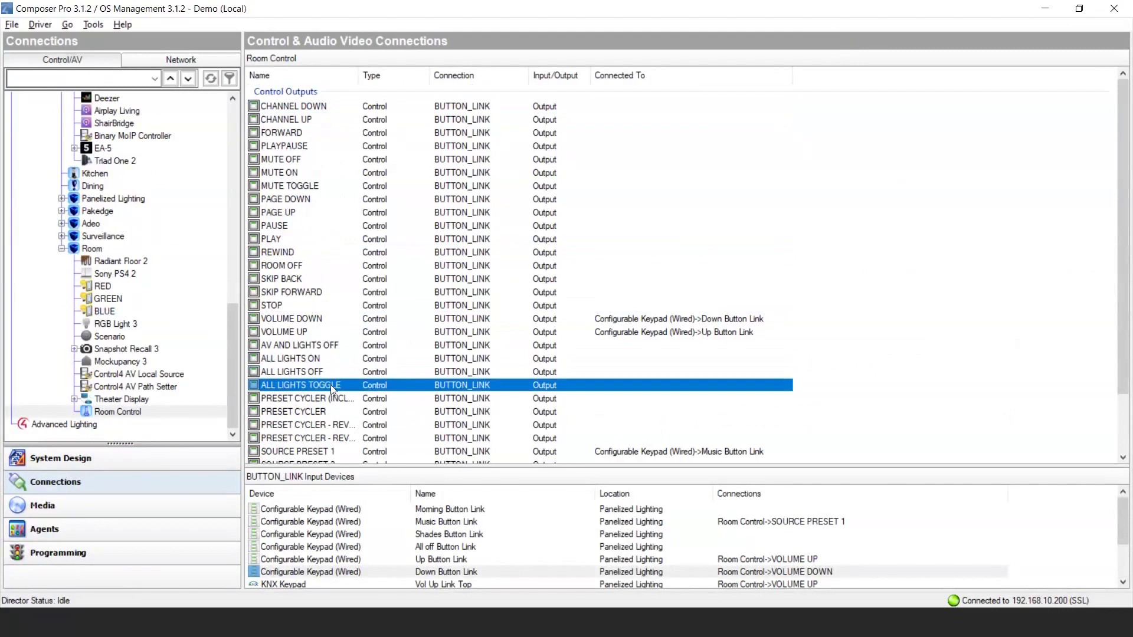
Check Room Control's selected room, and inspect which lights are visible in the Living Room's Navigator settings
left_click(163, 466)
left_click_drag(424, 197, 502, 192)
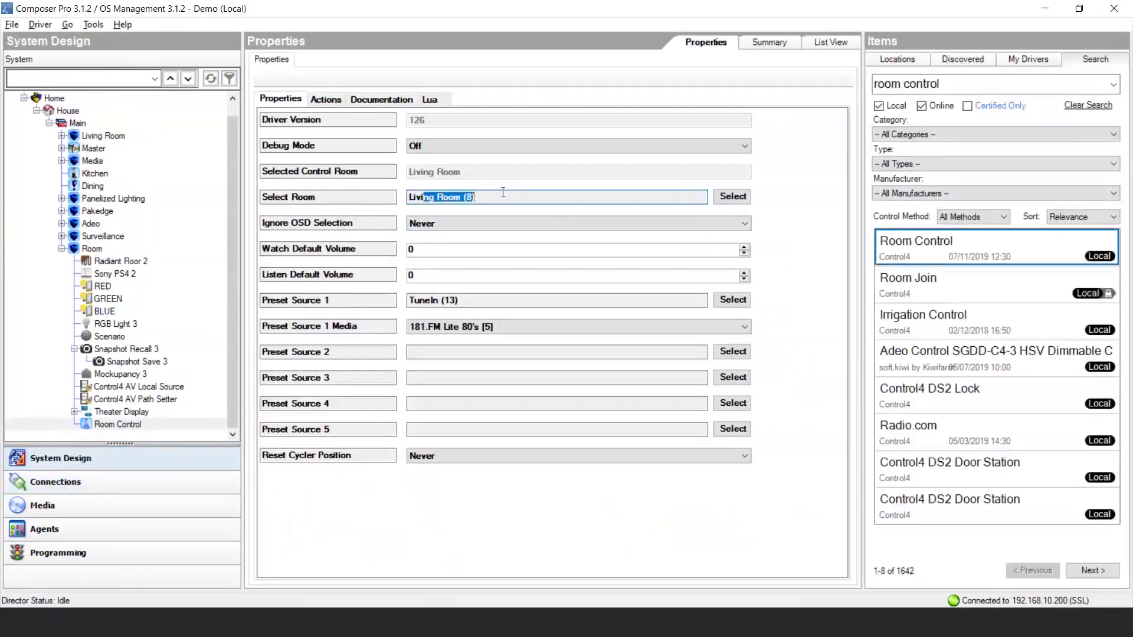
left_click(118, 141)
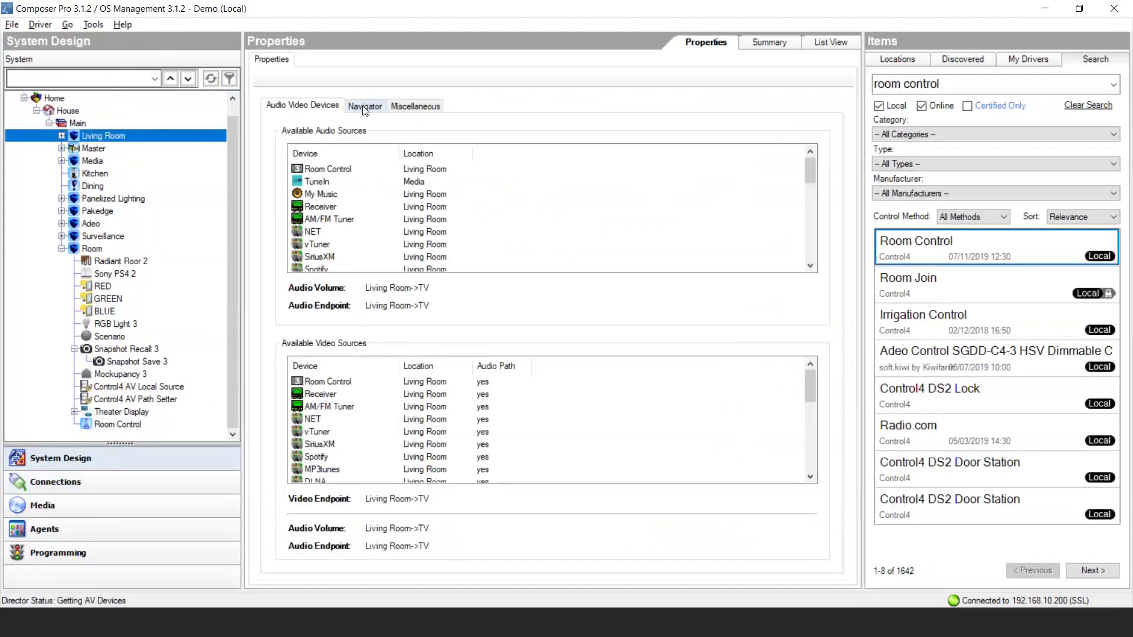
left_click(365, 106)
left_click(310, 208)
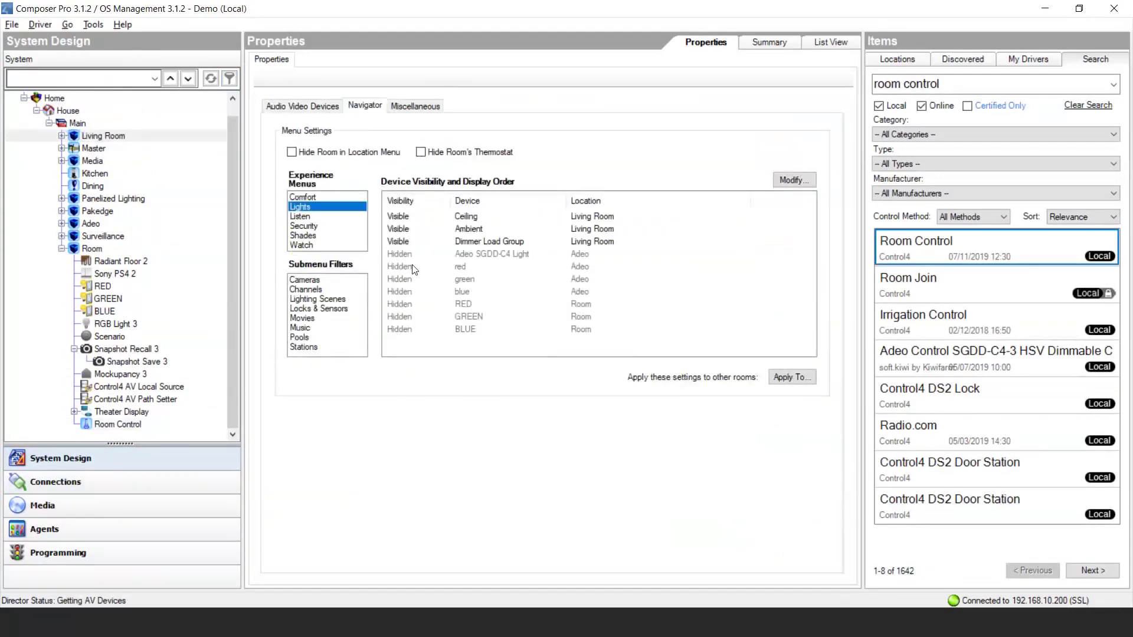